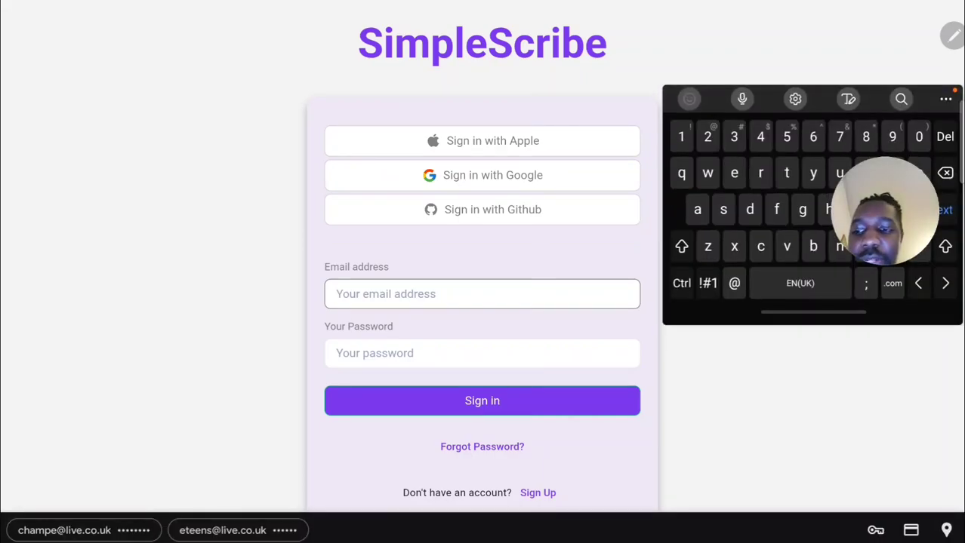
Step: Sign in with the saved e-mail address and account password, and open the storyboard "TM - Florence Nightingale"
click(83, 530)
click(482, 401)
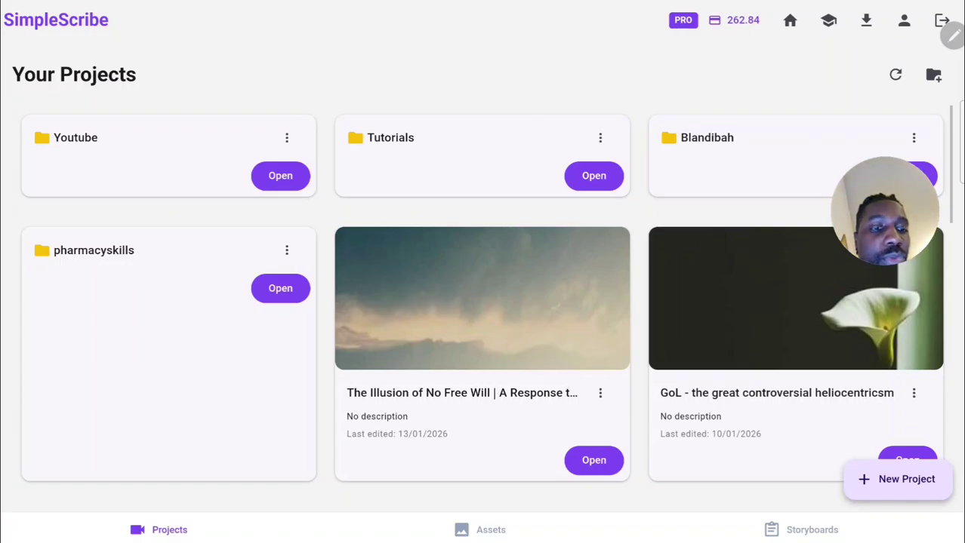
click(812, 530)
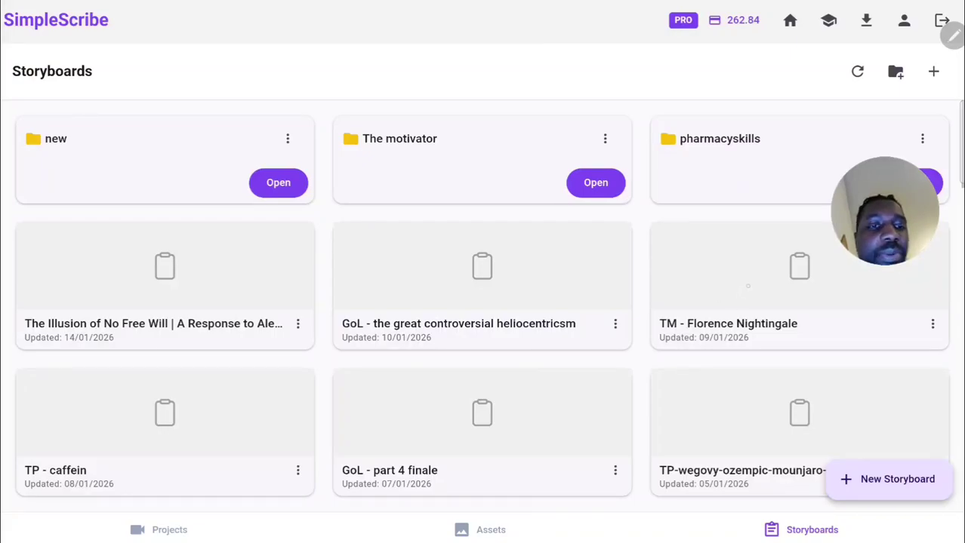
click(747, 290)
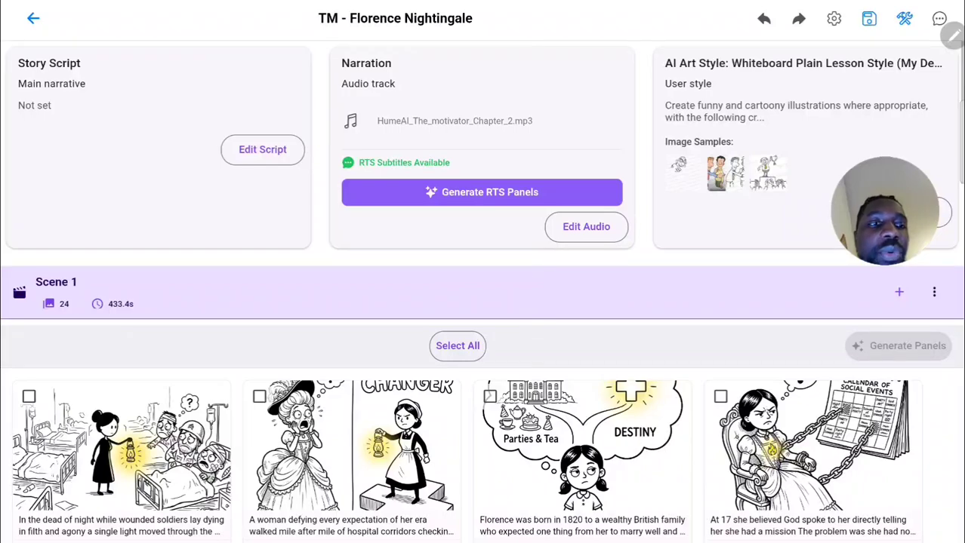
Step: Examine the storyboard's narration audio options, including file upload, and the story script editing option
click(586, 226)
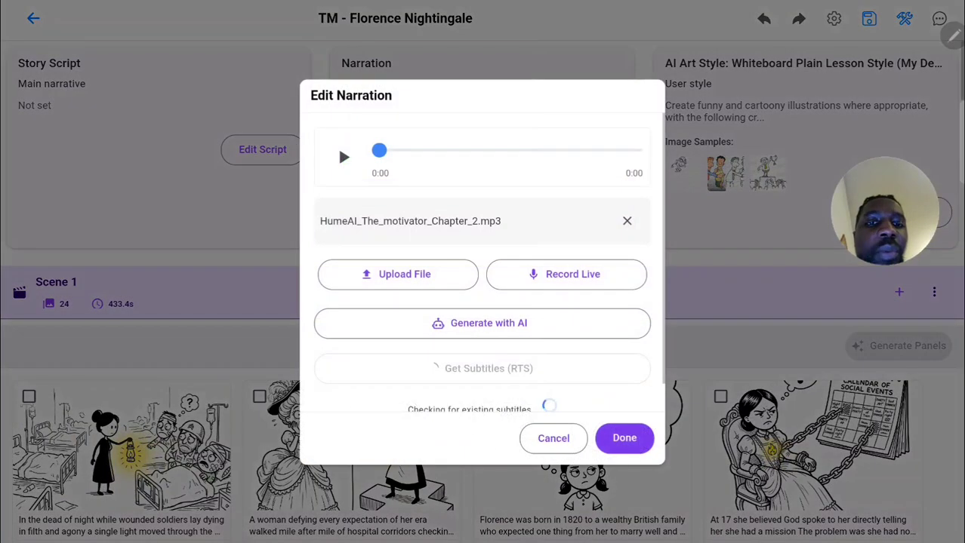
click(399, 273)
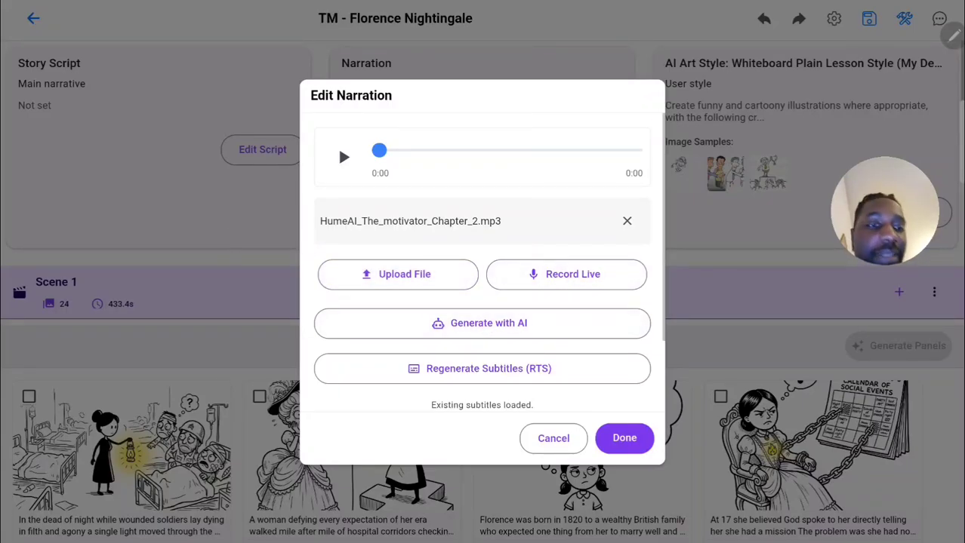
click(554, 438)
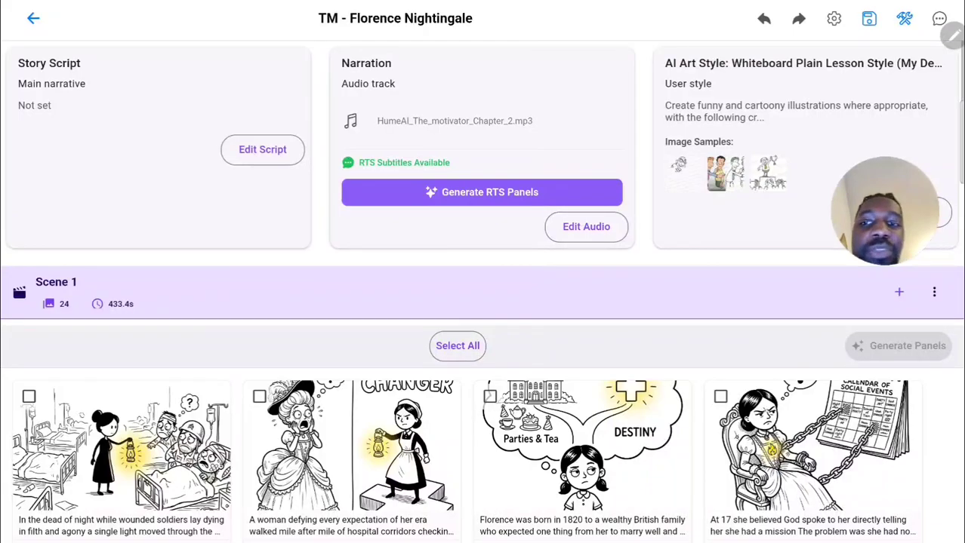
click(262, 149)
click(561, 371)
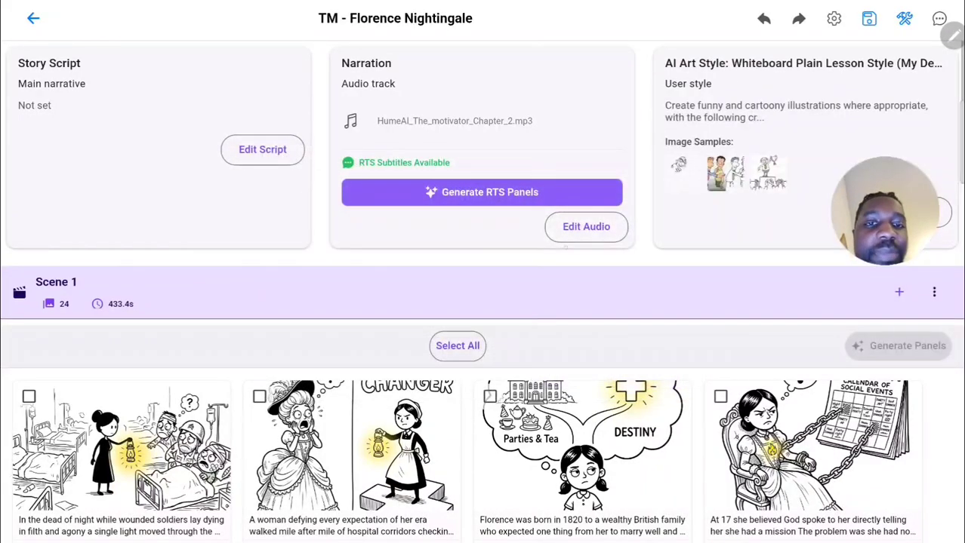
Step: Open the narration's RTS subtitles for editing and review the word-by-word transcript with its timings
click(586, 226)
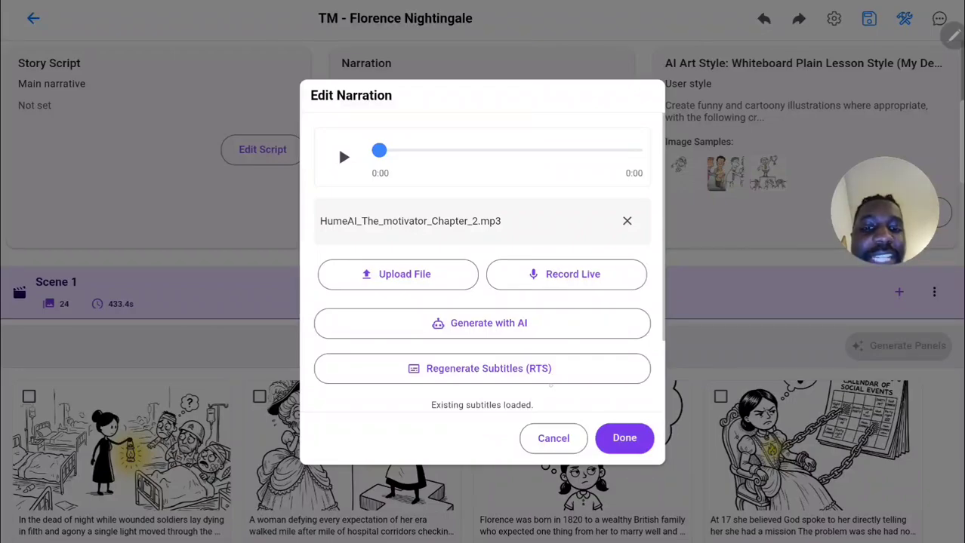
scroll(633, 375, down, 1)
scroll(632, 339, down, 2)
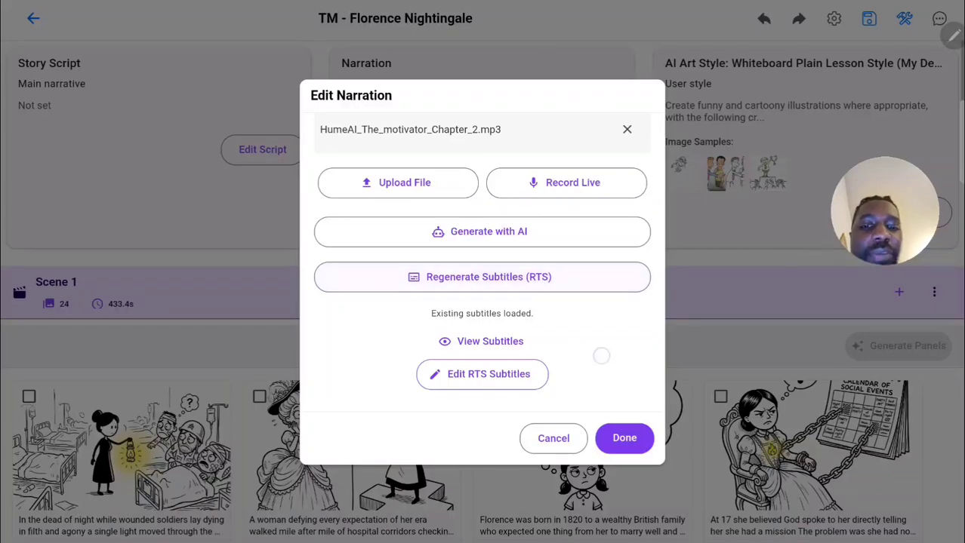
click(462, 384)
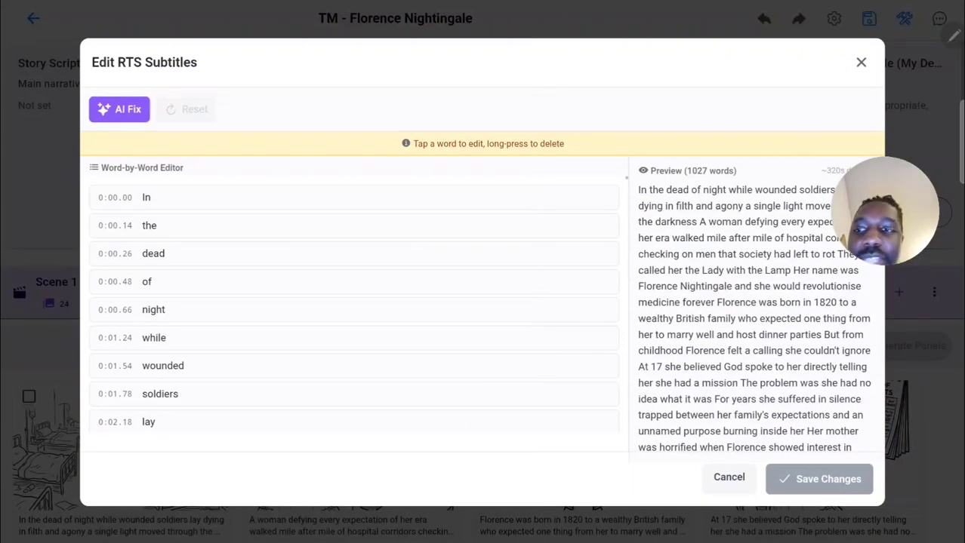
scroll(175, 388, down, 6)
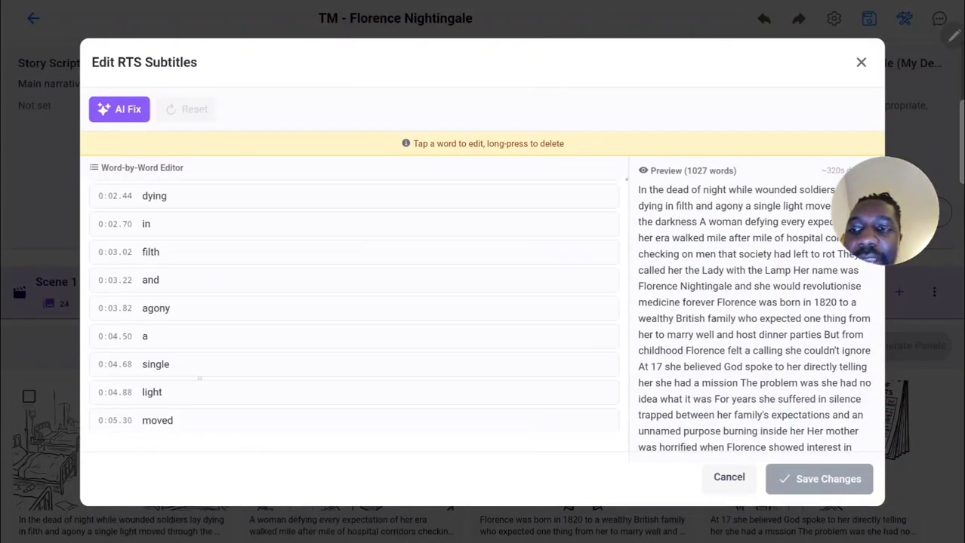
scroll(181, 362, down, 20)
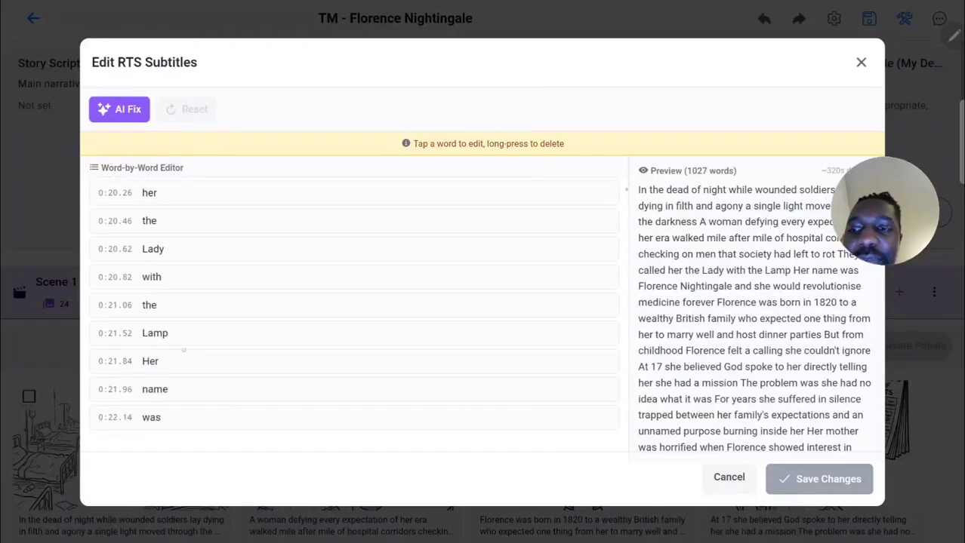
scroll(353, 302, down, 4)
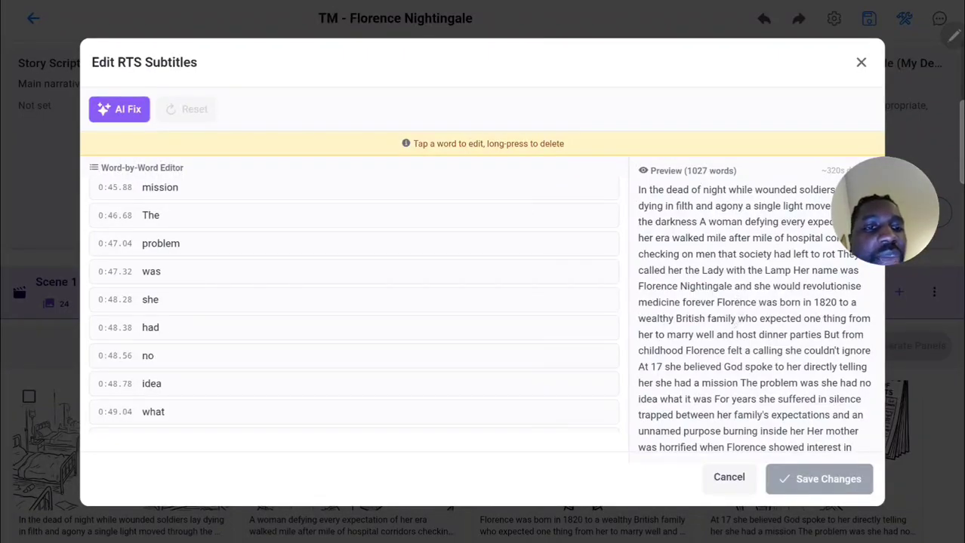
scroll(354, 302, up, 3)
scroll(283, 345, up, 5)
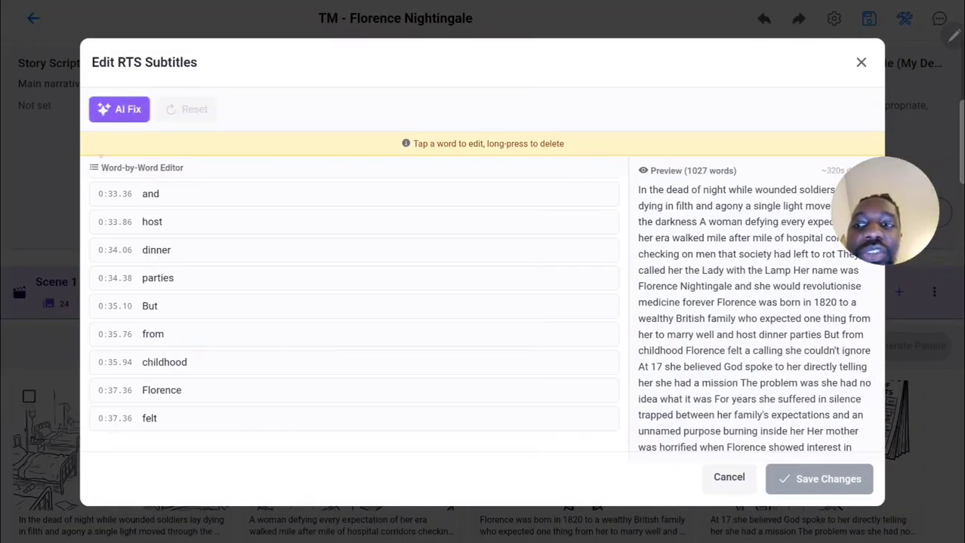
Step: Try AI Fix on the RTS subtitles and discard its suggested corrections
click(120, 110)
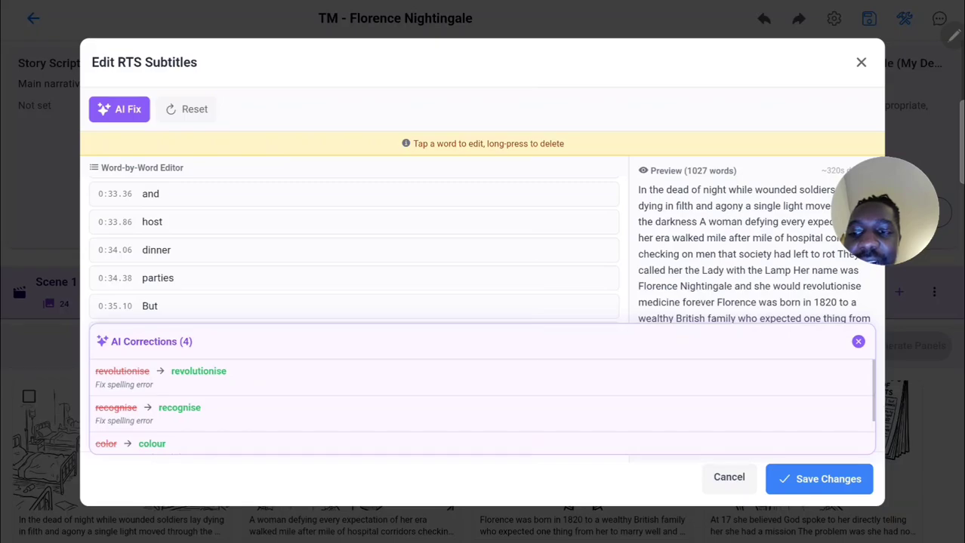
scroll(271, 391, down, 2)
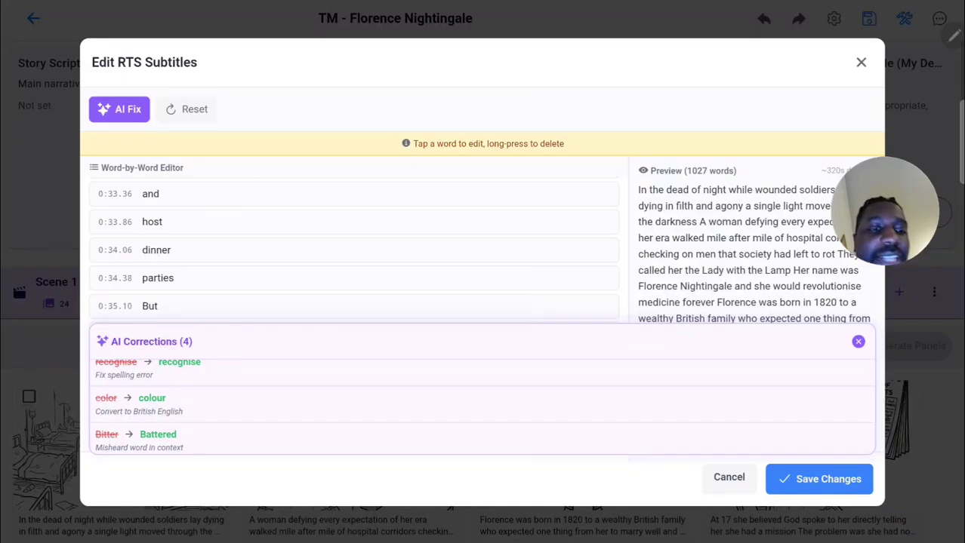
click(729, 478)
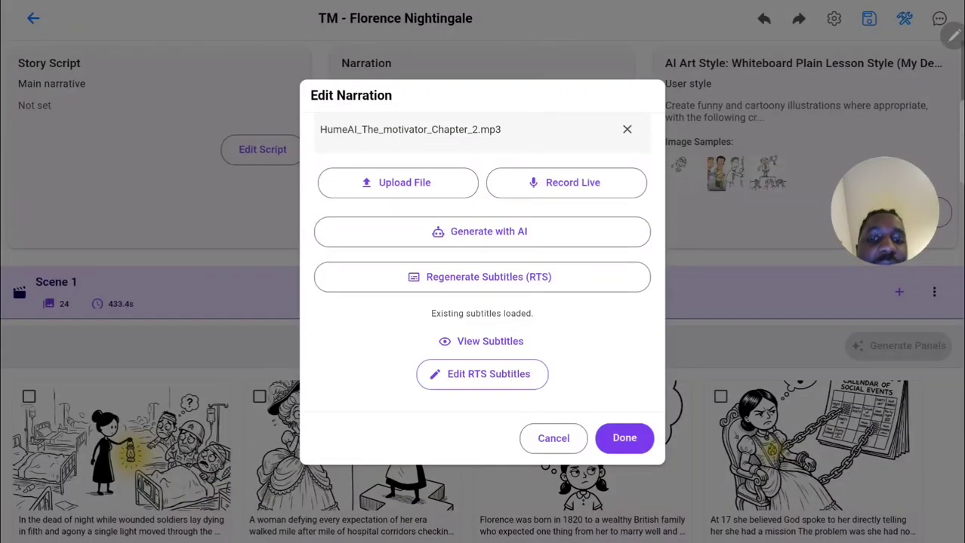
click(553, 437)
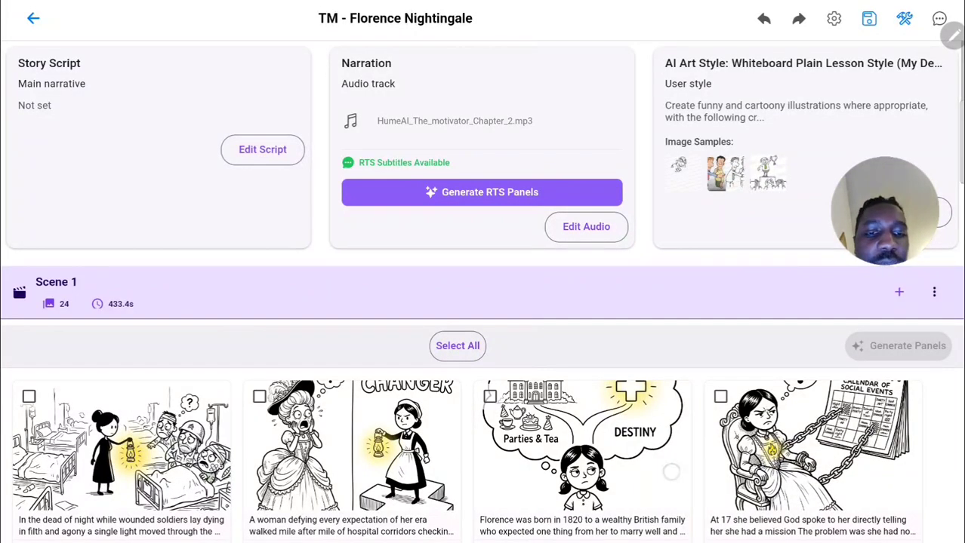
Step: Delete all existing panels in Scene 1 and generate new panels from the RTS subtitles
scroll(670, 471, down, 6)
scroll(670, 471, up, 6)
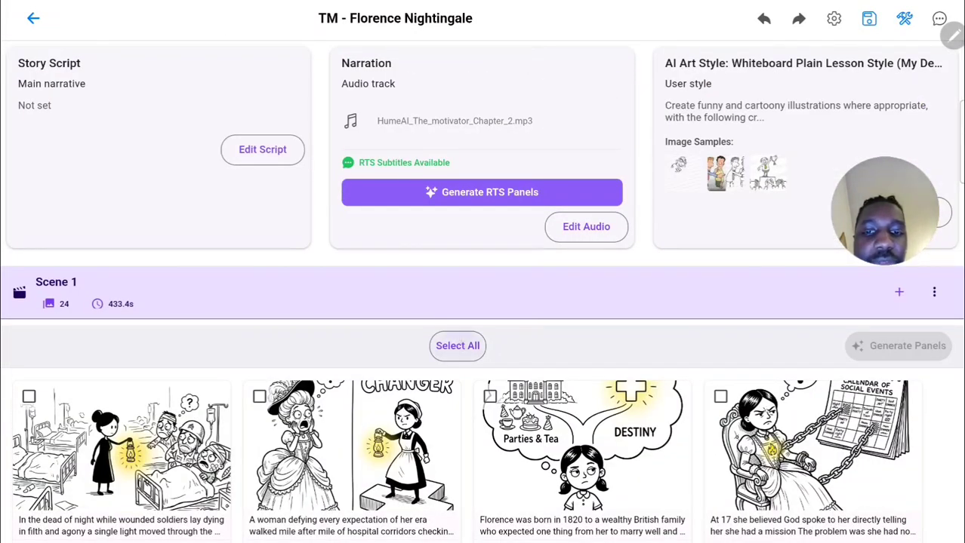
click(457, 346)
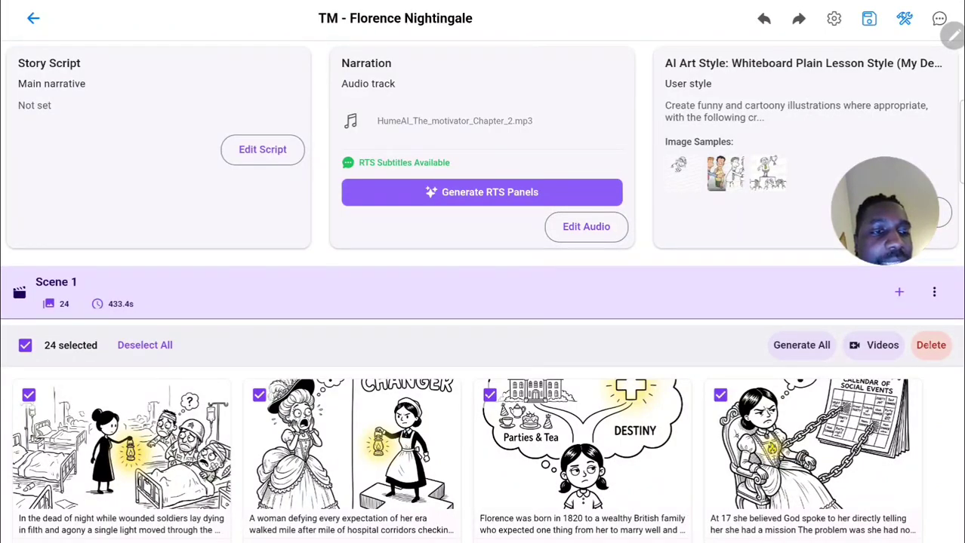
click(931, 345)
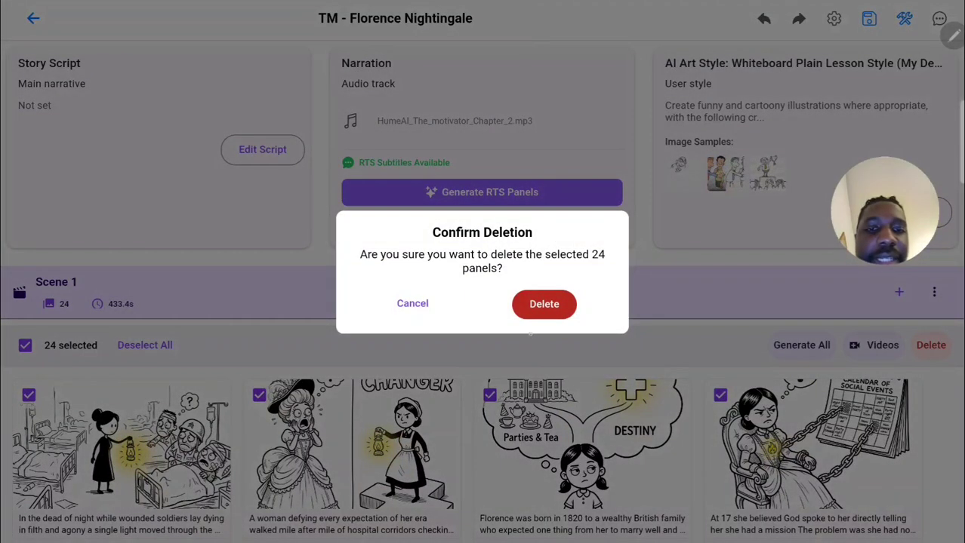
click(544, 304)
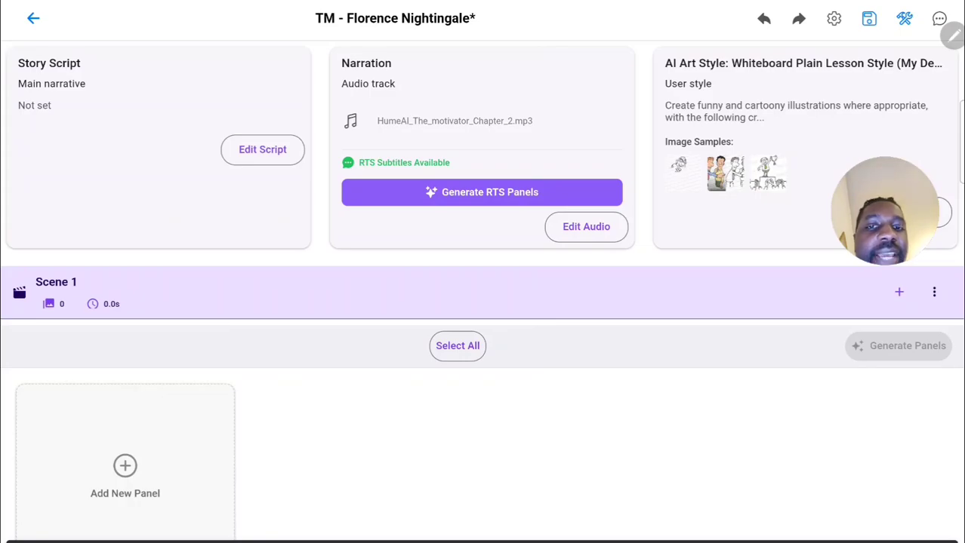
click(482, 192)
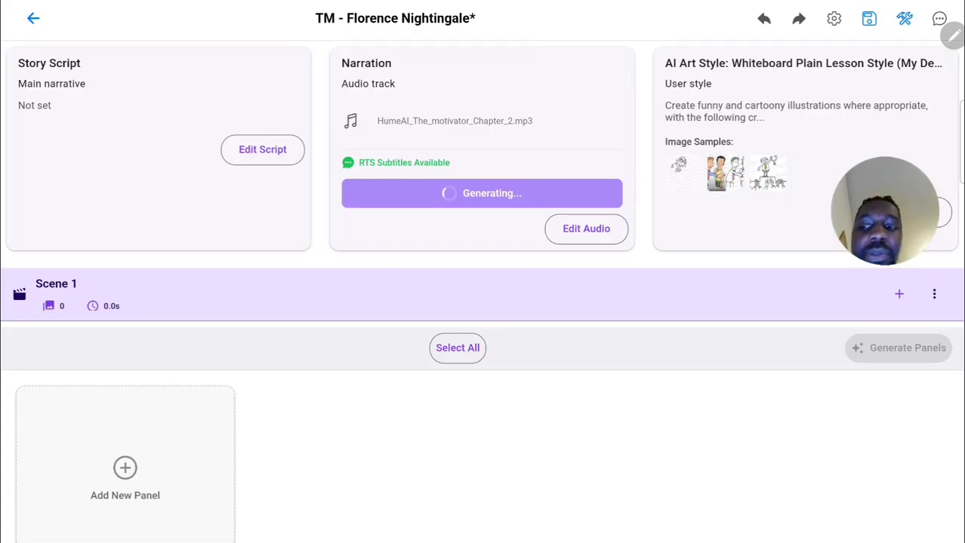
Step: Examine the settings for adding a new panel manually, from image and prompt to script, duration and start time
click(142, 483)
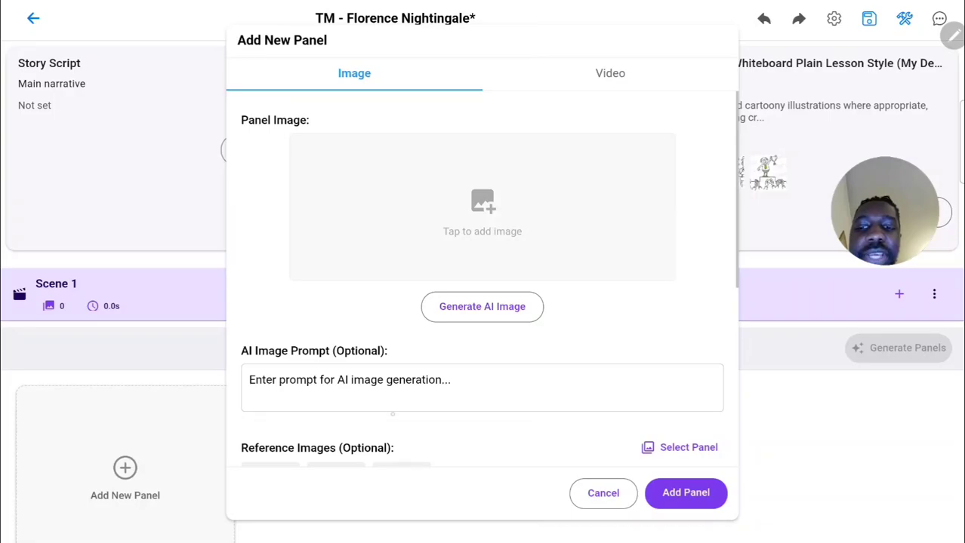
drag(393, 414, 394, 234)
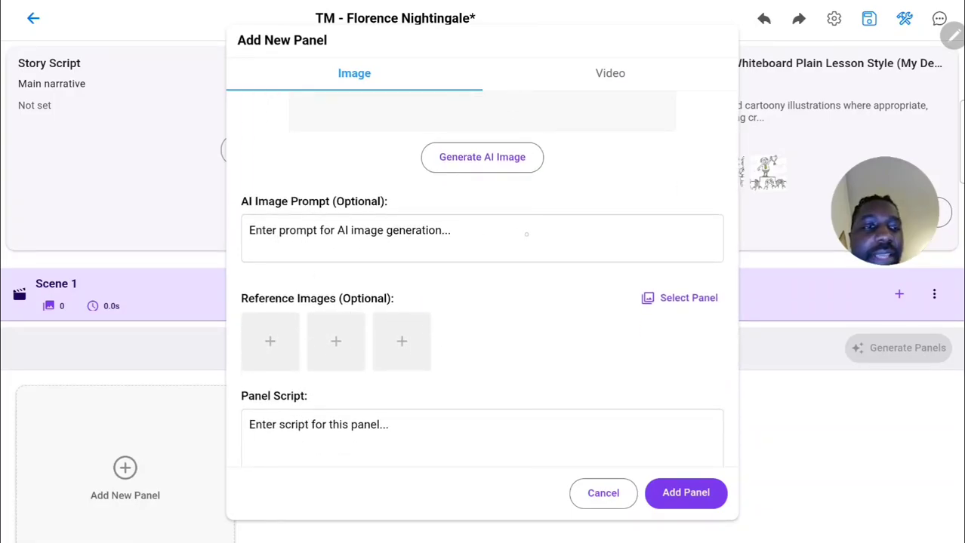
drag(506, 310, 568, 129)
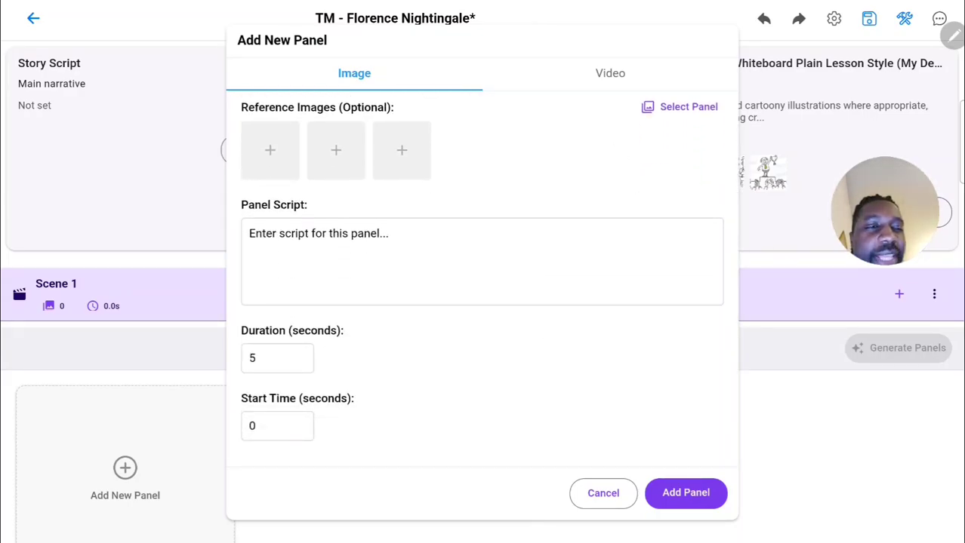
click(603, 492)
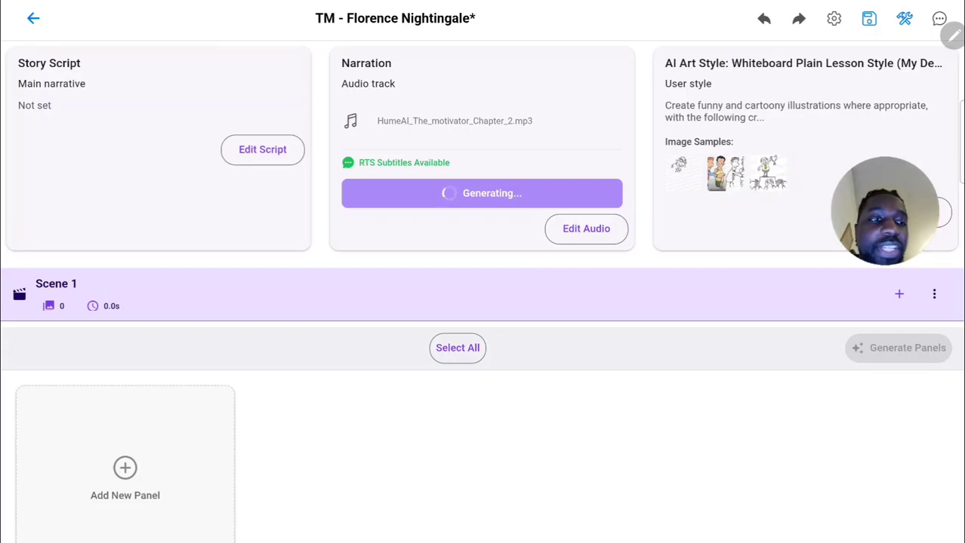
Step: Review the newly generated panels of Scene 1 and their script excerpts
scroll(770, 455, down, 1)
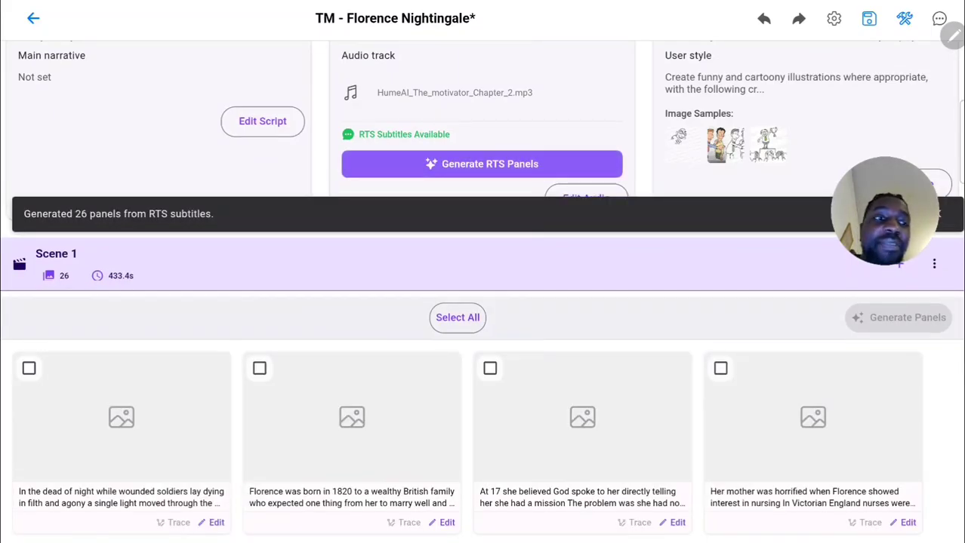
scroll(483, 340, down, 20)
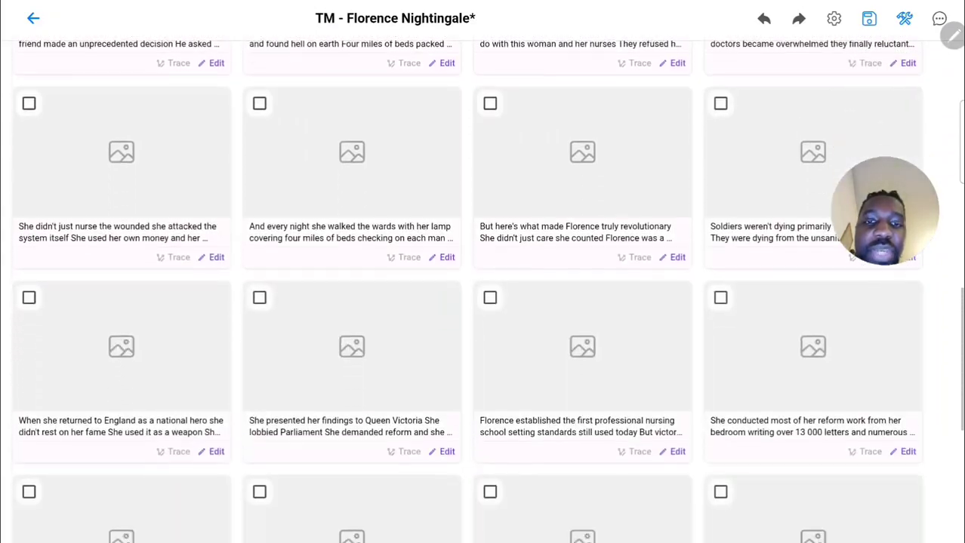
scroll(524, 485, up, 15)
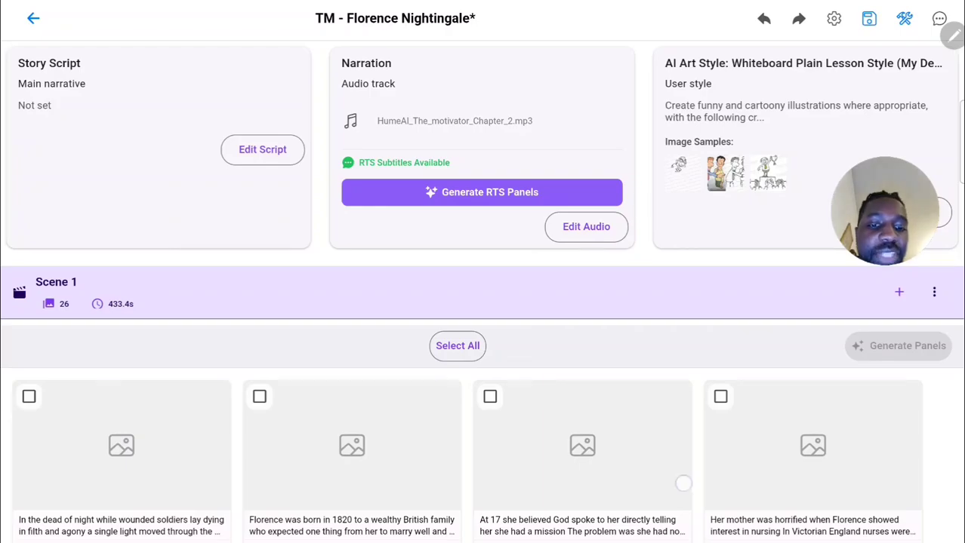
scroll(292, 424, down, 10)
scroll(292, 423, up, 10)
scroll(292, 424, down, 1)
scroll(292, 423, down, 2)
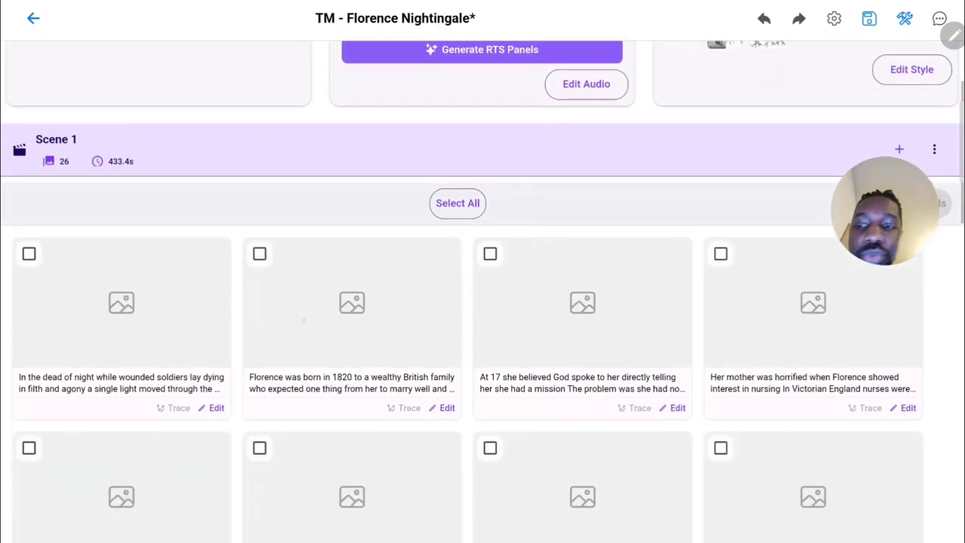
Step: Examine the first panel's AI image prompt, reference images and script, and close it without saving changes
click(215, 407)
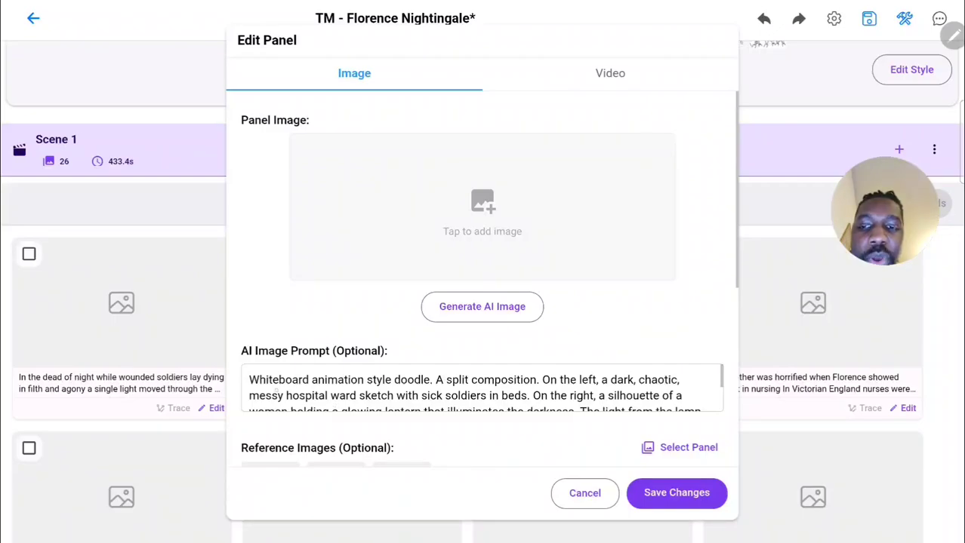
scroll(481, 389, down, 2)
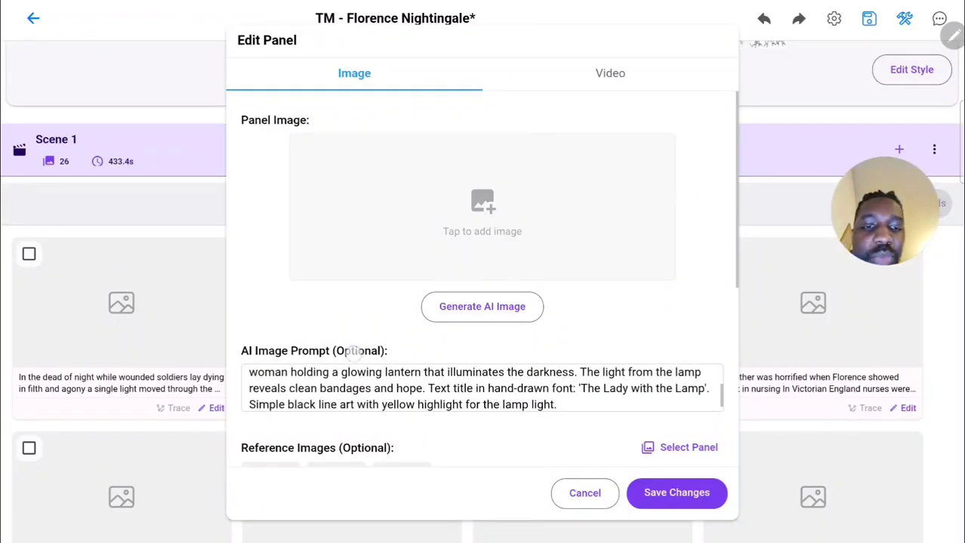
scroll(410, 432, down, 3)
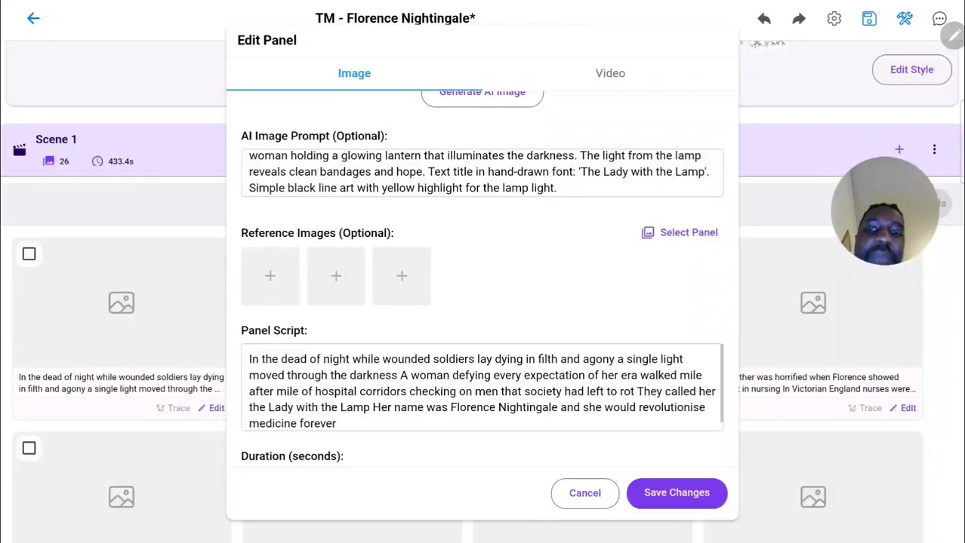
scroll(510, 330, up, 2)
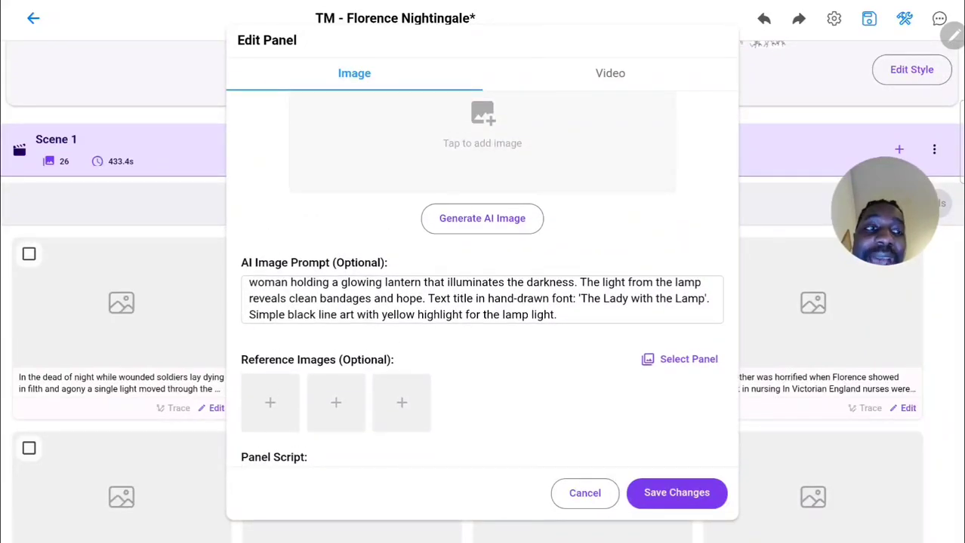
scroll(517, 382, up, 1)
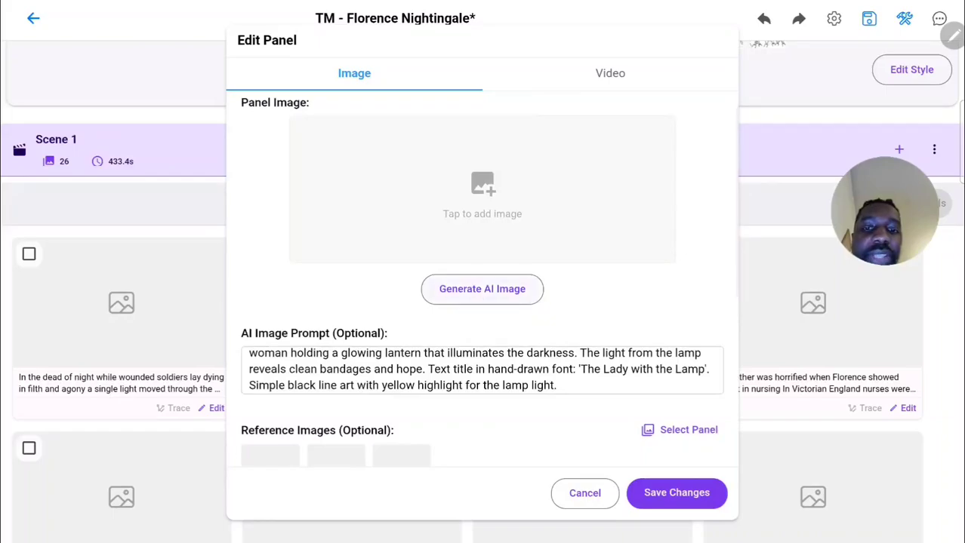
click(585, 493)
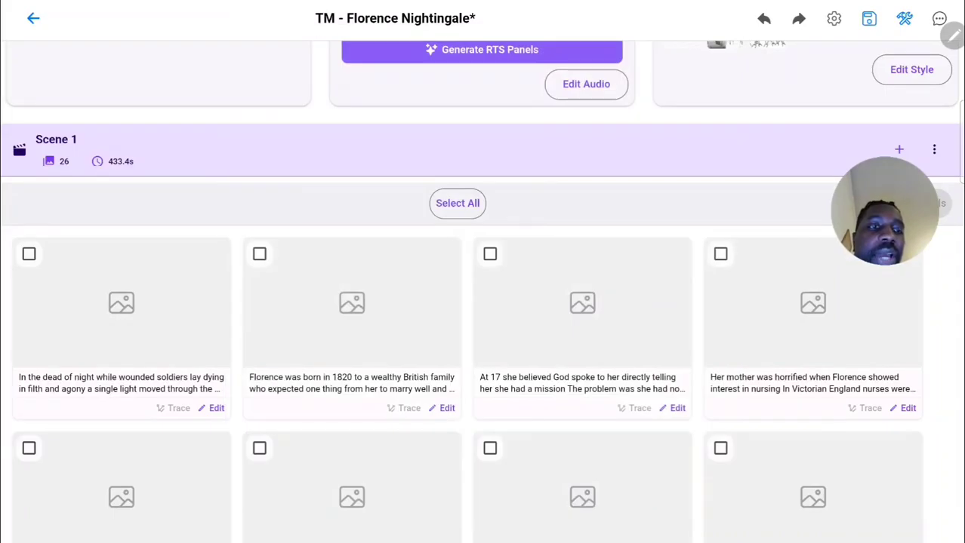
Step: Select all panels of Scene 1 for generating their images together
scroll(598, 198, up, 2)
click(457, 306)
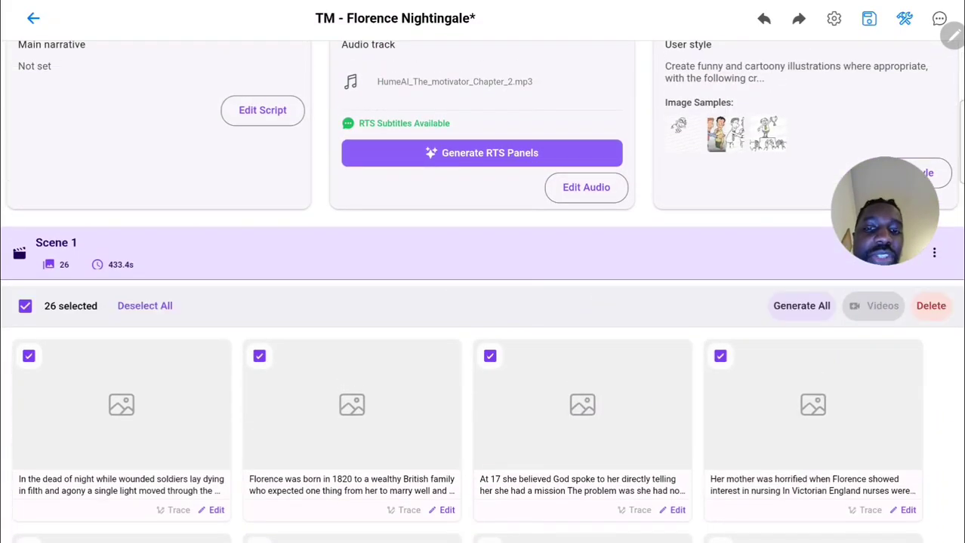
click(801, 305)
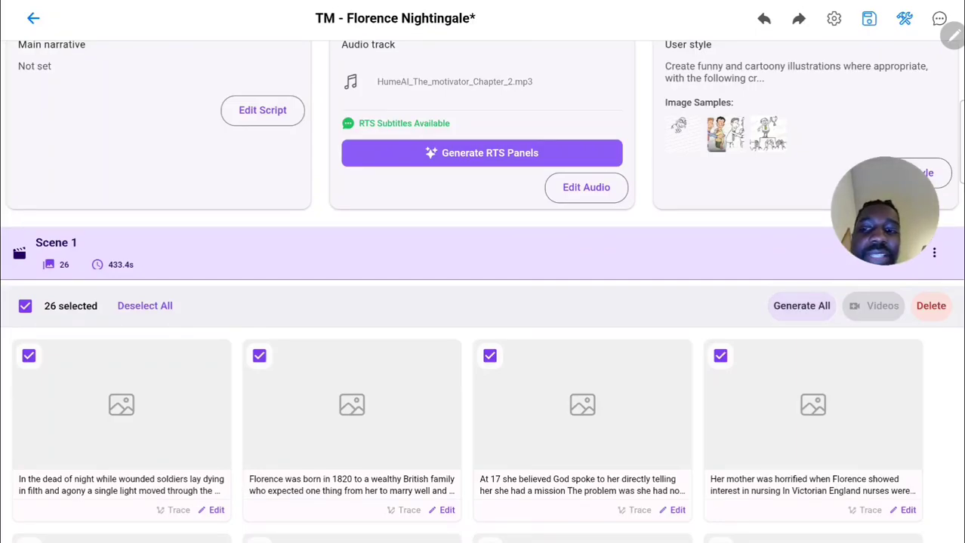
scroll(436, 256, up, 1)
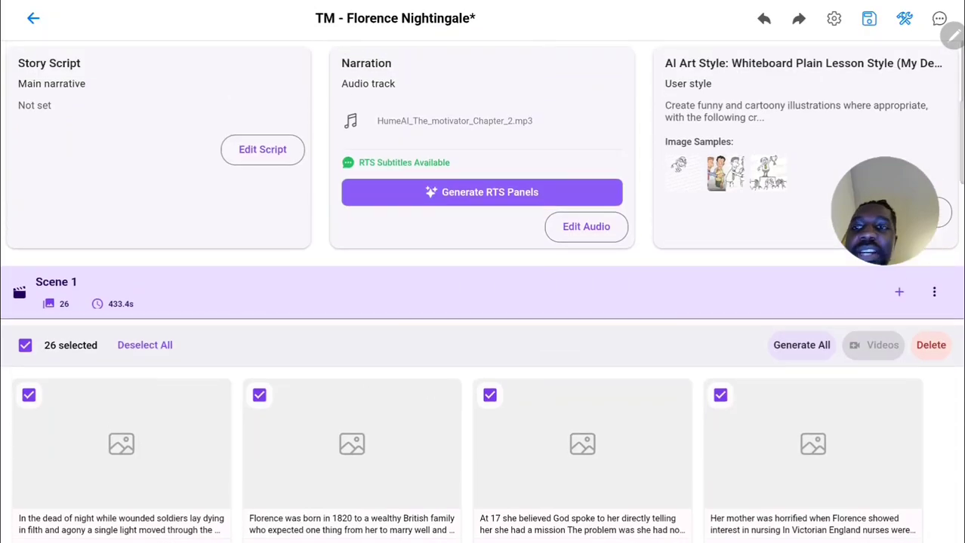
Step: Exit the storyboard without saving and reopen the saved TM - Florence Nightingale storyboard to review its illustrated panels
click(33, 19)
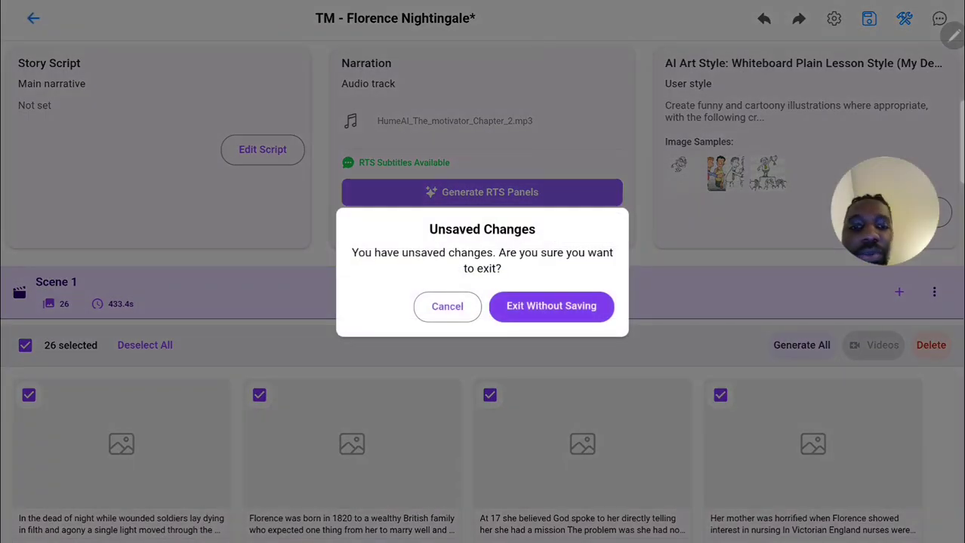
click(551, 306)
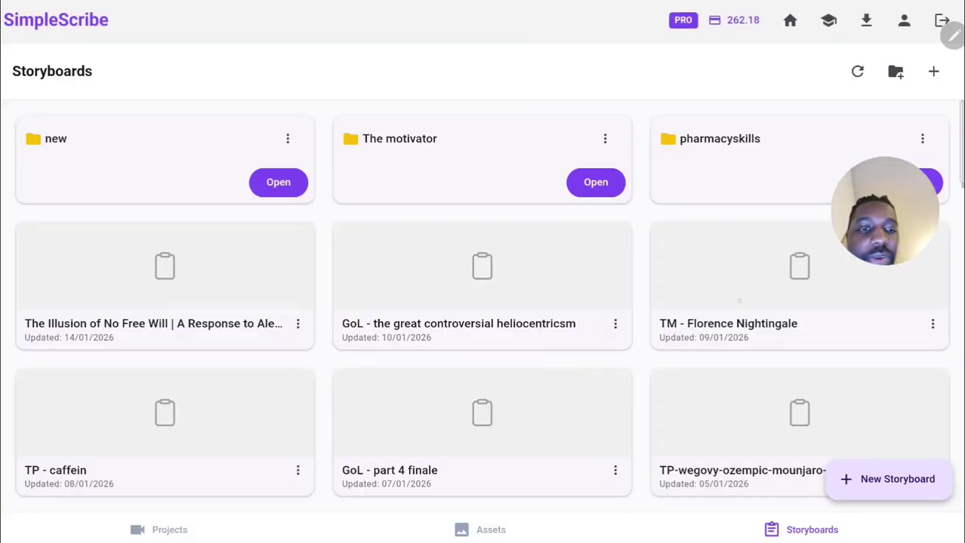
click(739, 300)
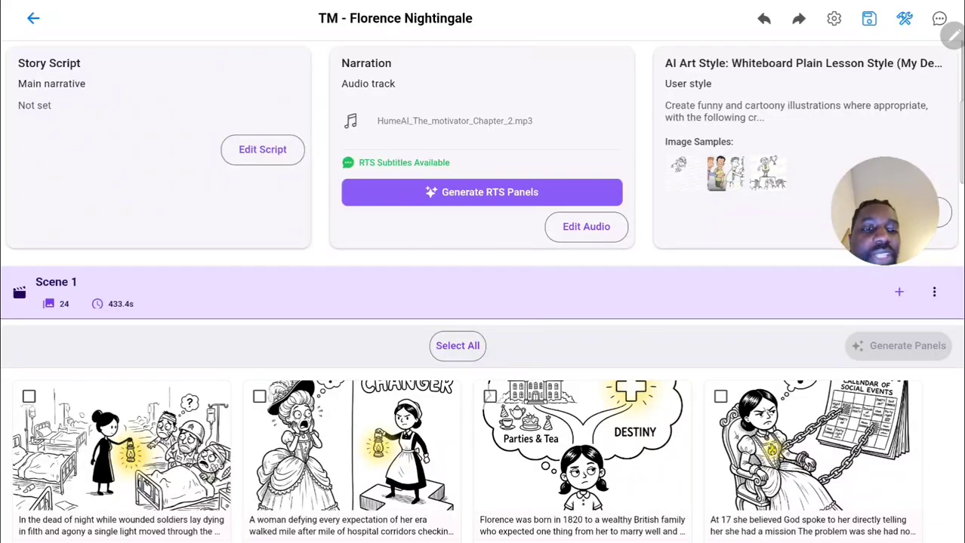
scroll(483, 291, down, 5)
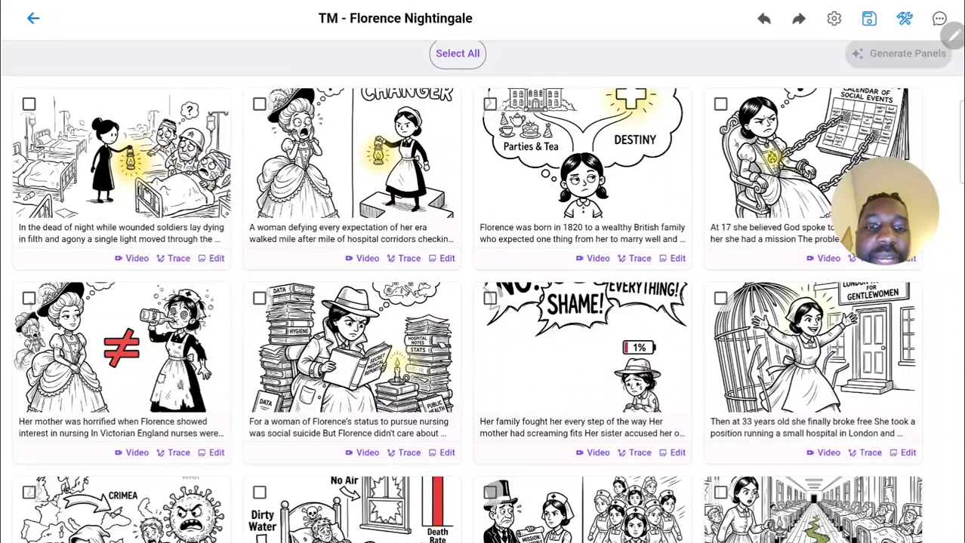
scroll(528, 382, up, 4)
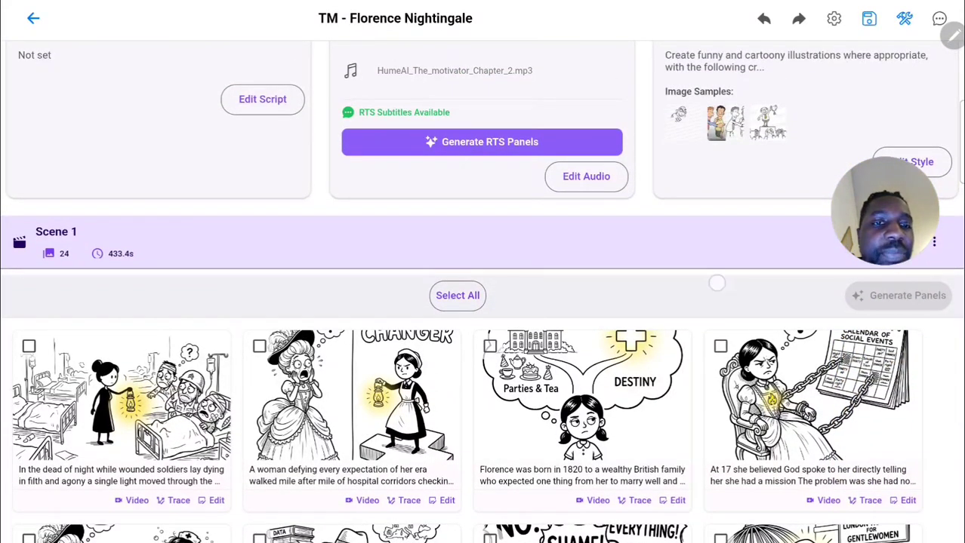
scroll(714, 302, up, 1)
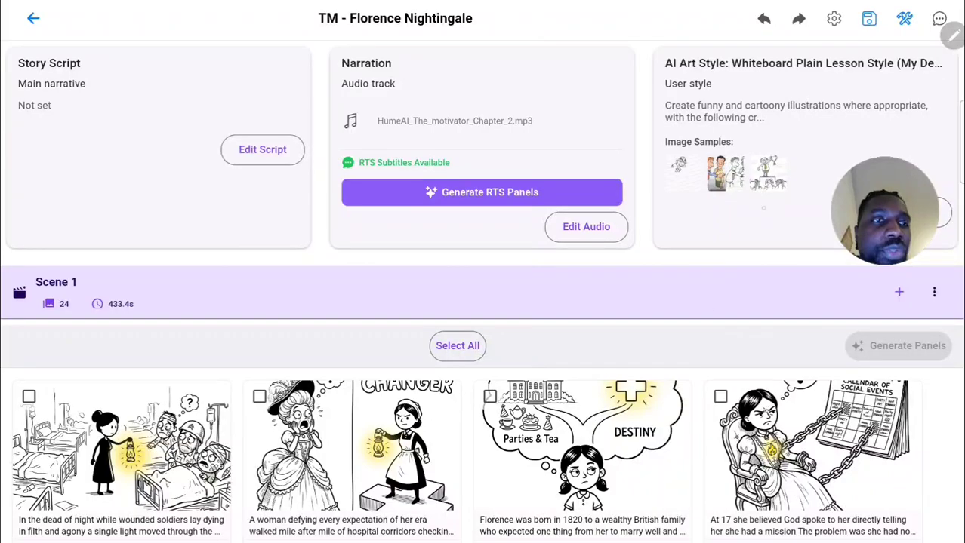
Step: Set the multi-panel mode to Standard (fast, parallel) in the project settings and save the settings
click(832, 21)
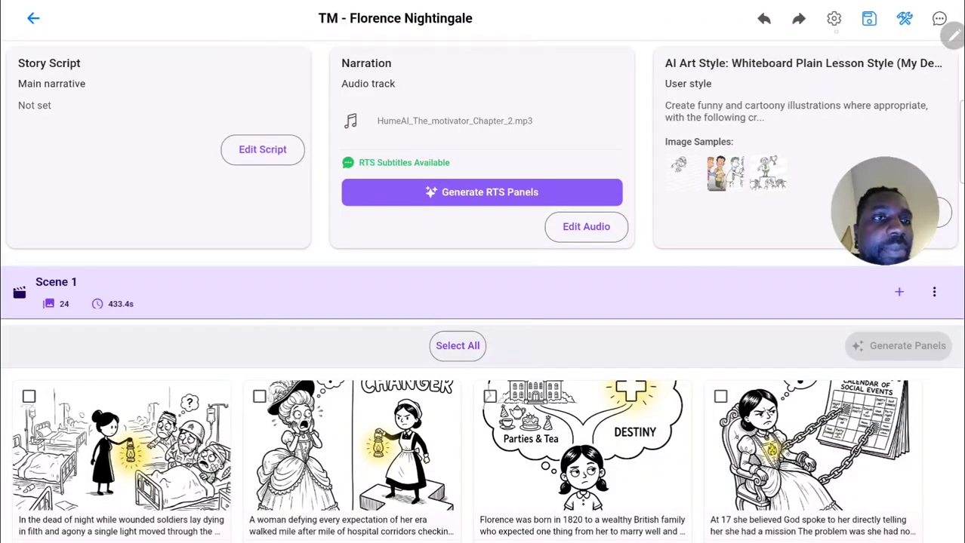
drag(487, 371, 523, 200)
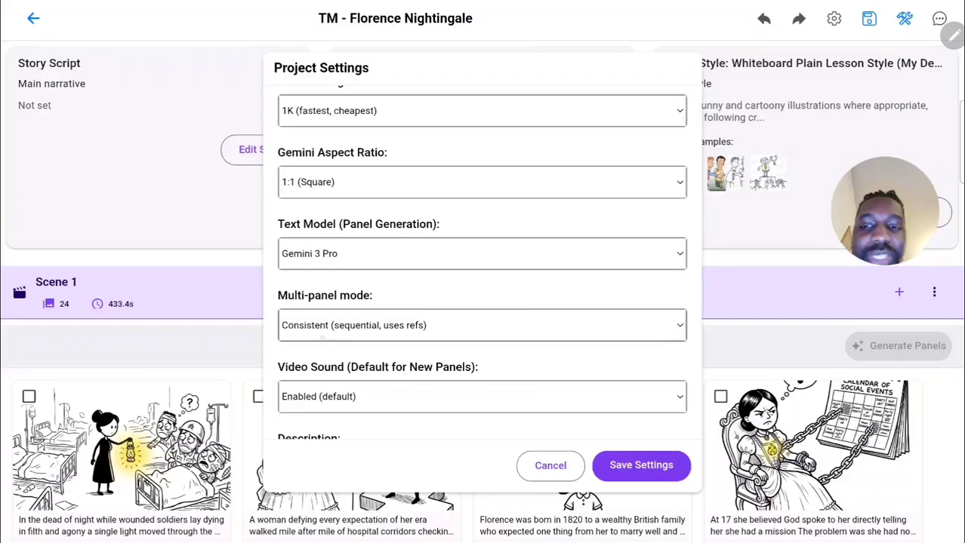
click(442, 327)
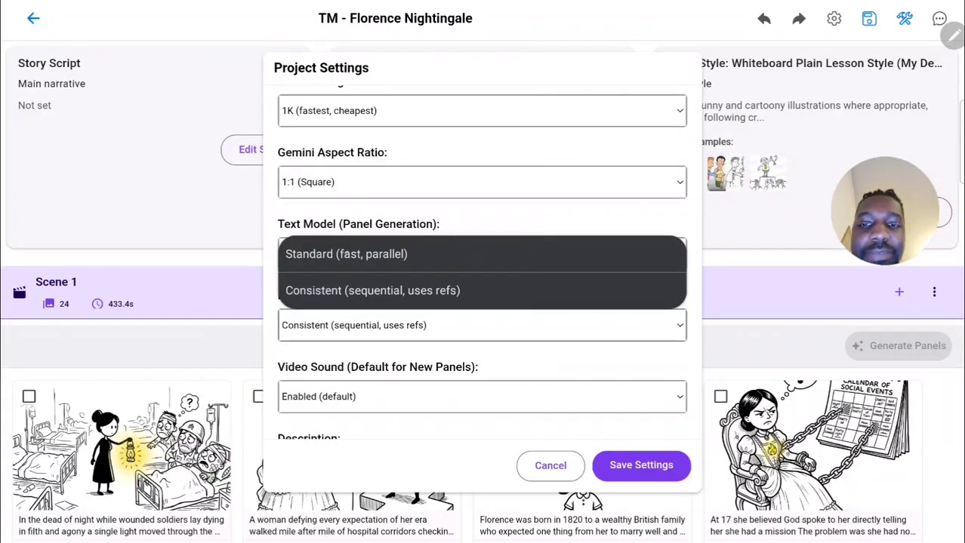
click(340, 255)
click(641, 465)
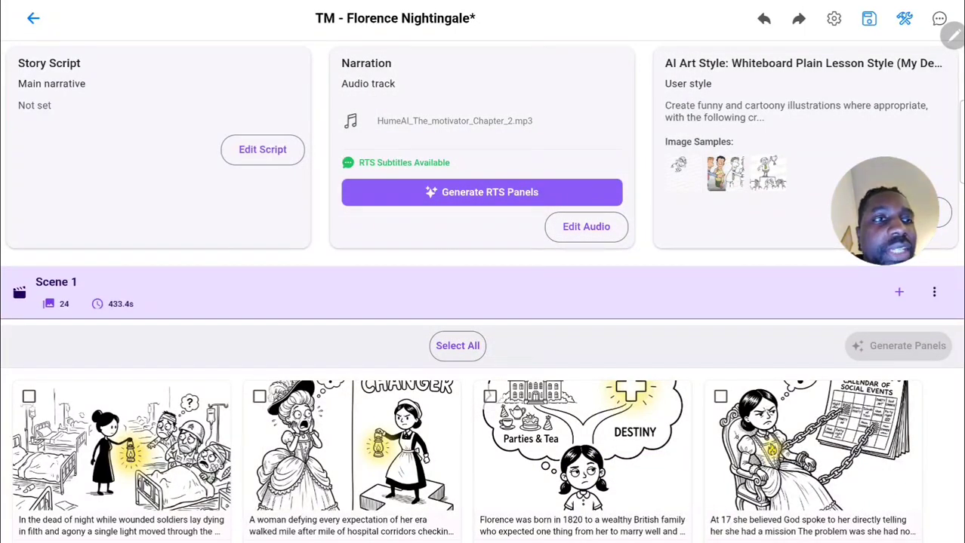
Step: Exit the storyboard without saving and open the TM - Florence Nightingale video project
click(33, 18)
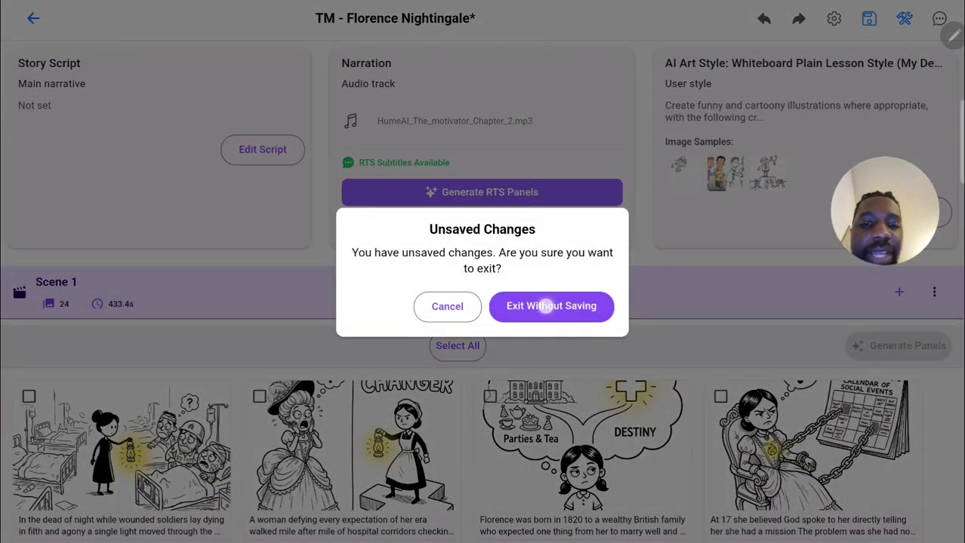
click(545, 306)
scroll(465, 363, down, 6)
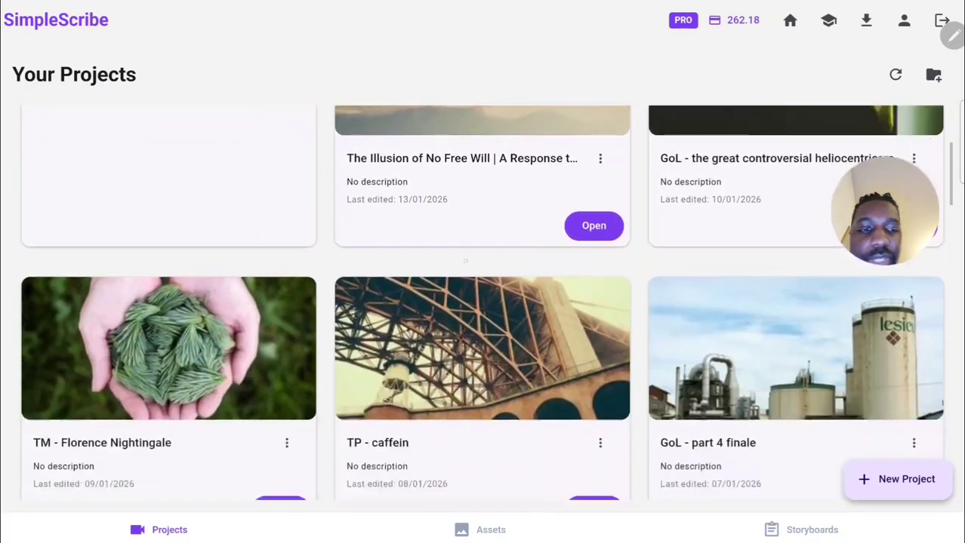
scroll(466, 363, up, 2)
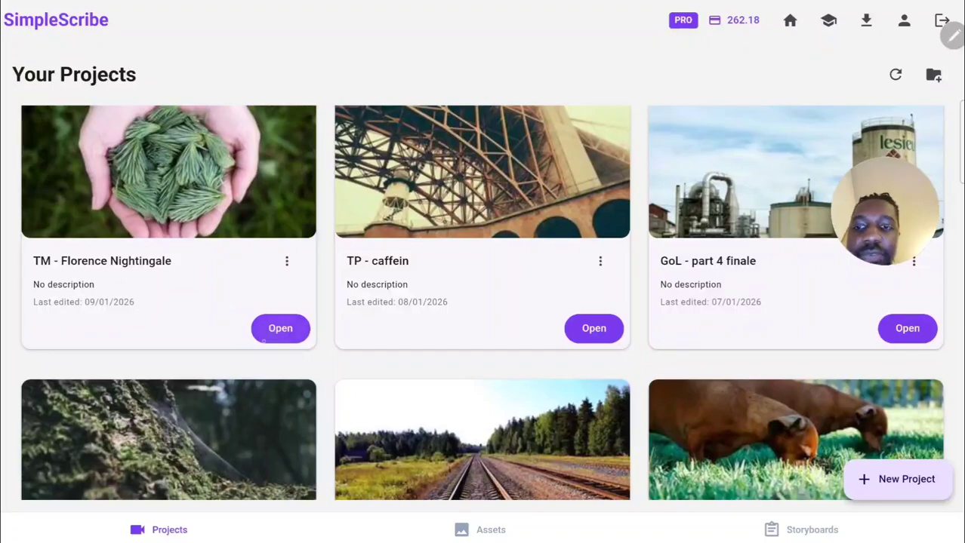
click(299, 328)
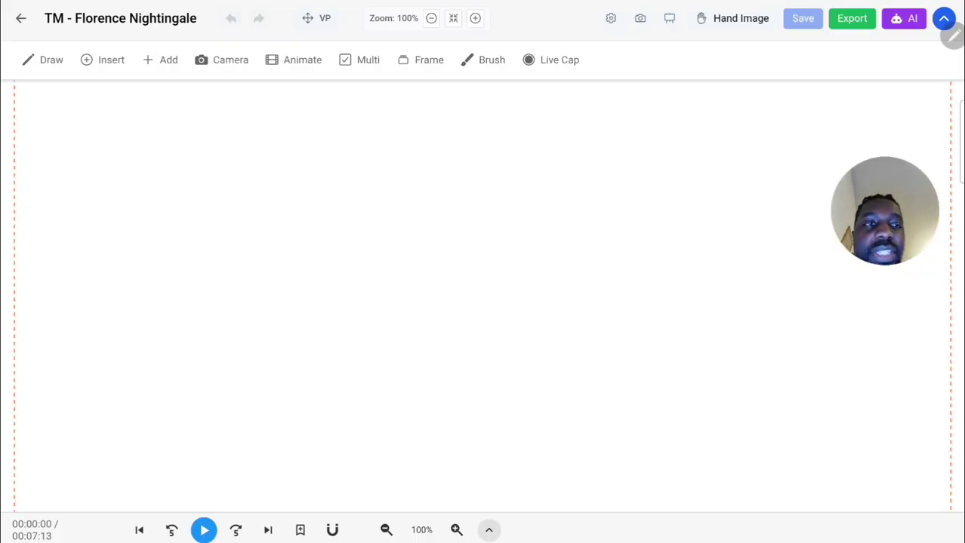
Step: Play the opening seconds of the animated video, pause it, and examine the video export options without exporting
key(space)
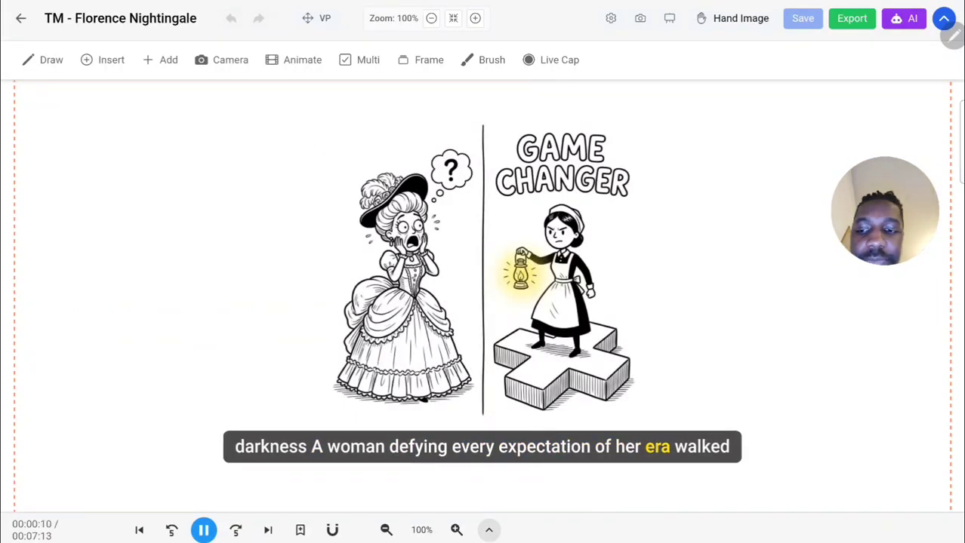
key(space)
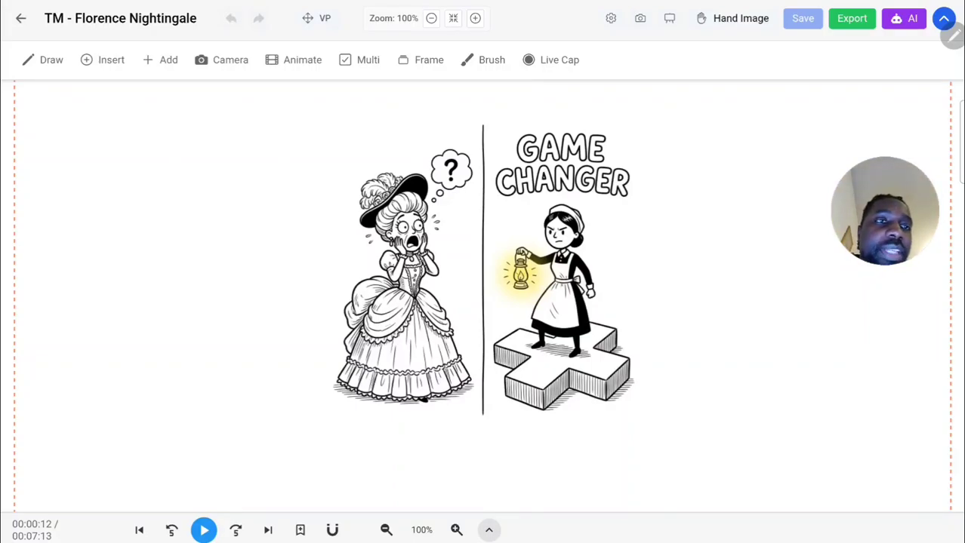
click(847, 18)
scroll(596, 422, down, 5)
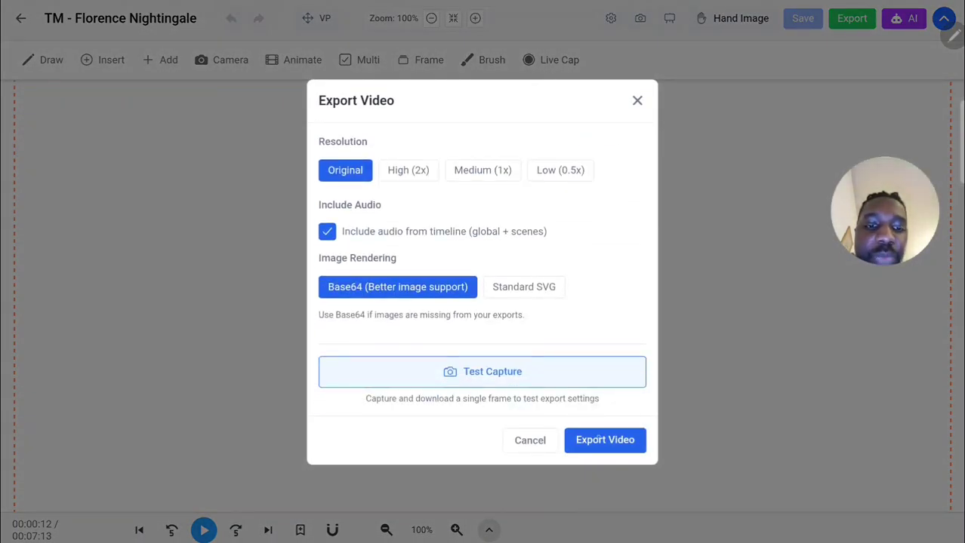
click(642, 98)
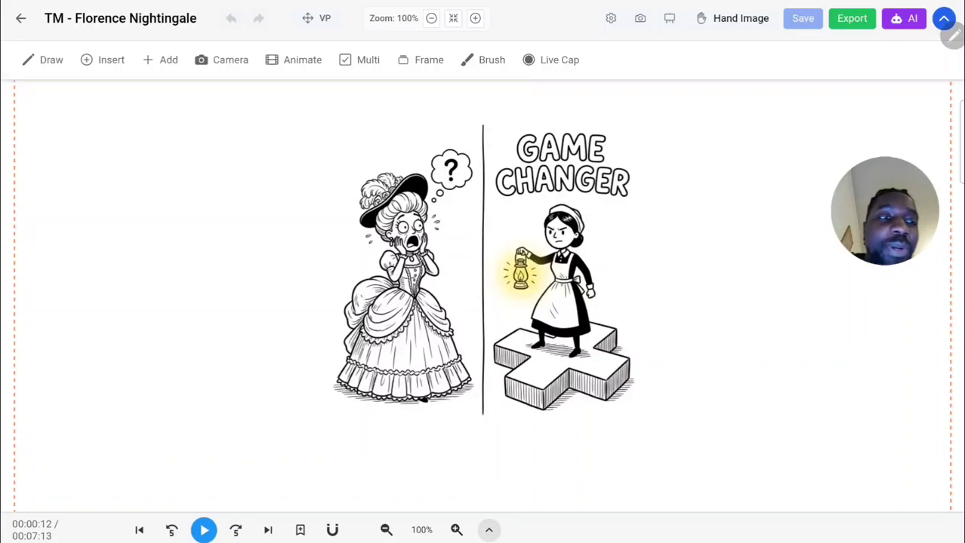
Step: Leave the video project and reopen the TM - Florence Nightingale storyboard
click(21, 18)
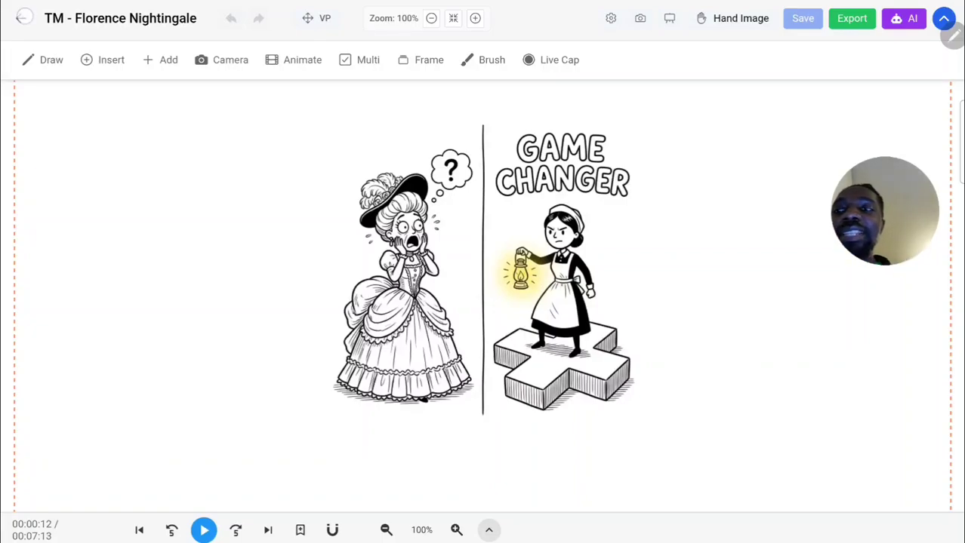
click(811, 529)
scroll(723, 401, down, 3)
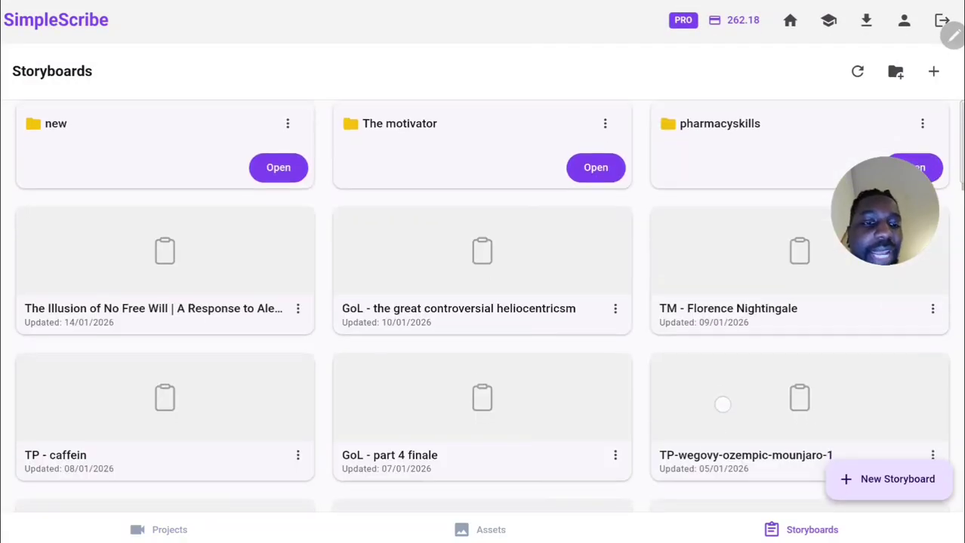
click(723, 375)
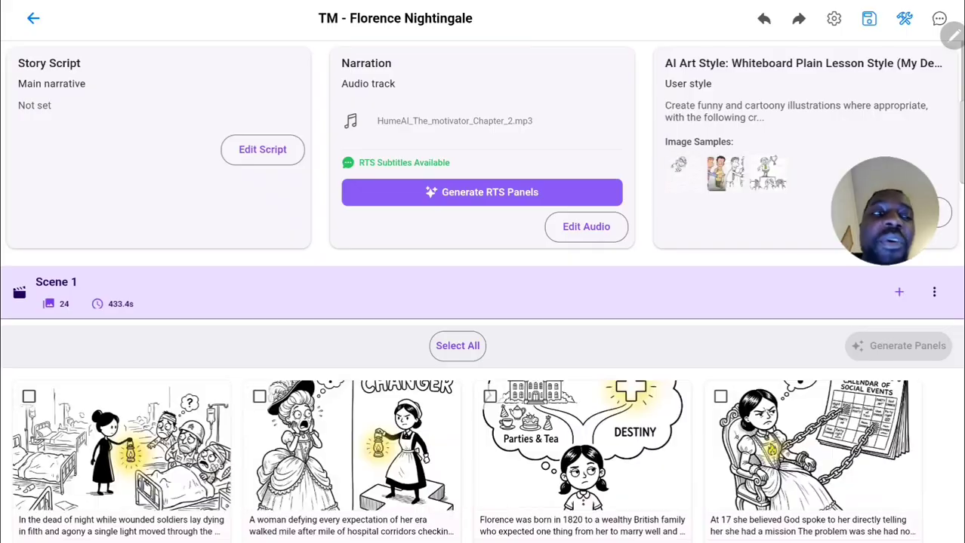
Step: Examine the first illustrated panel's image prompt, script and AI video generation settings, and close the panel without changes
scroll(482, 377, down, 2)
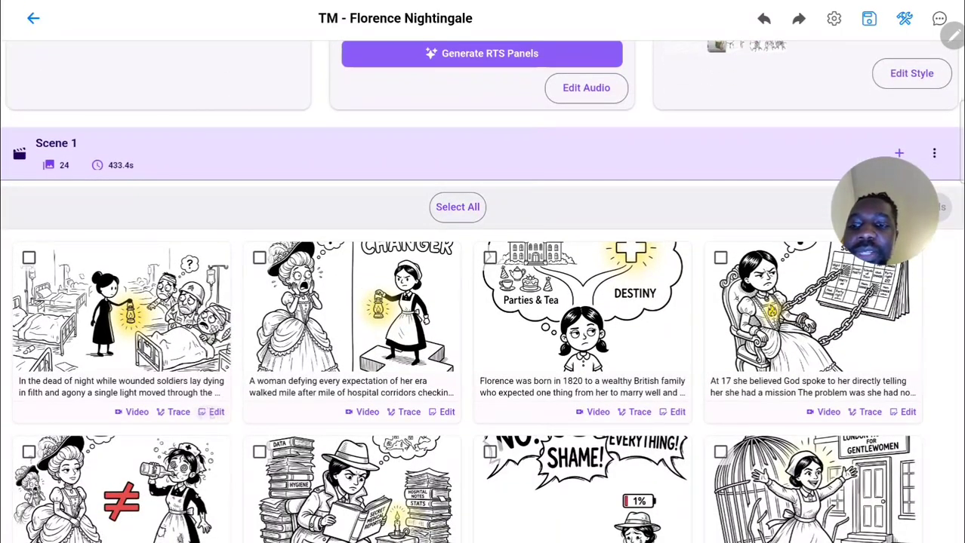
click(214, 411)
scroll(601, 401, down, 6)
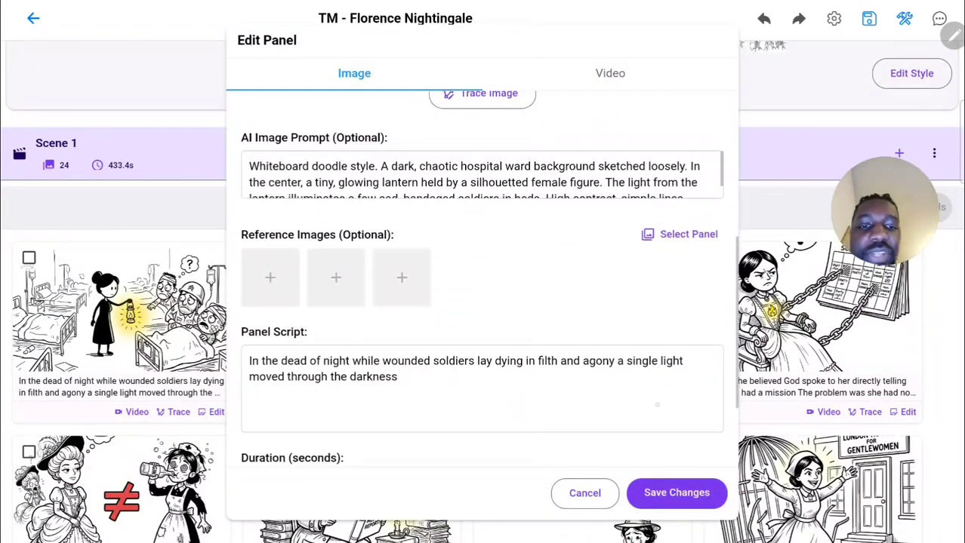
scroll(688, 258, up, 6)
click(610, 73)
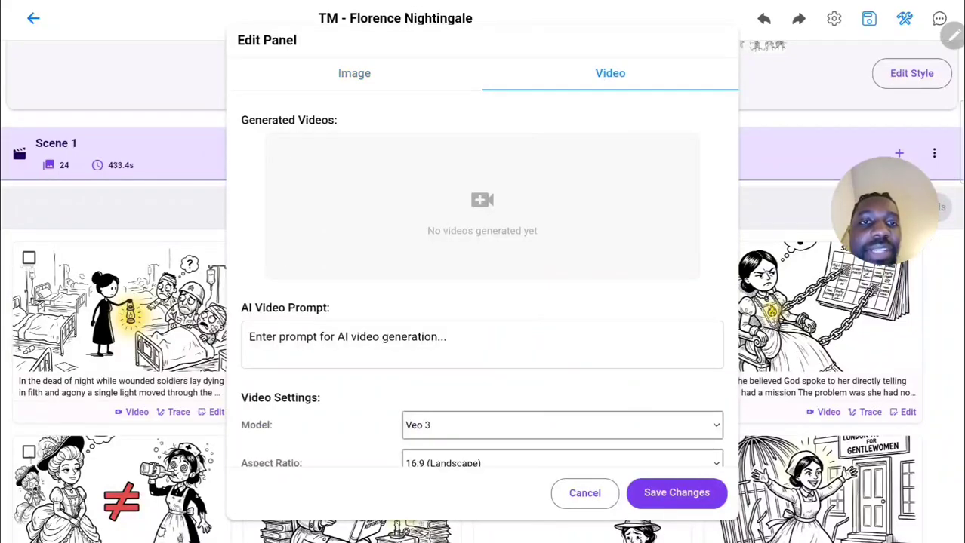
scroll(324, 438, down, 3)
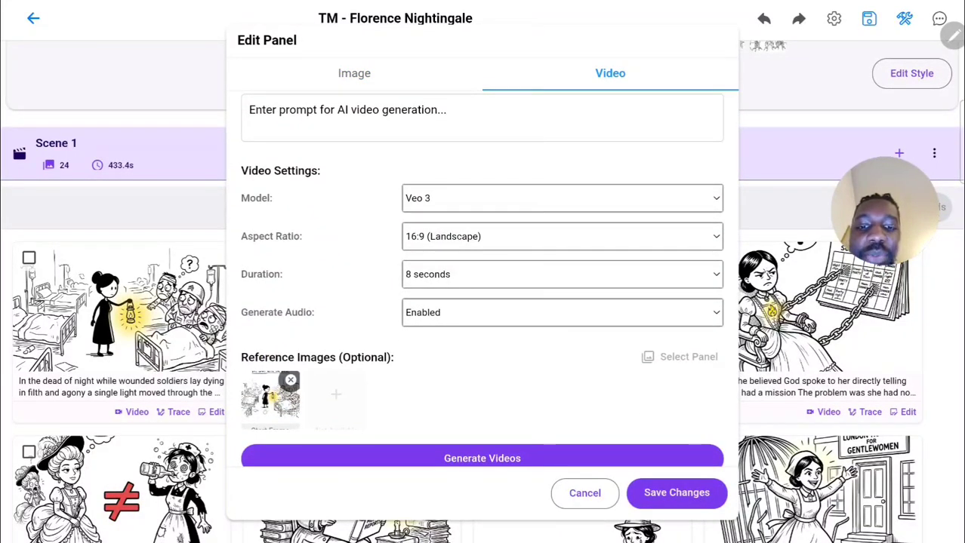
scroll(408, 343, up, 3)
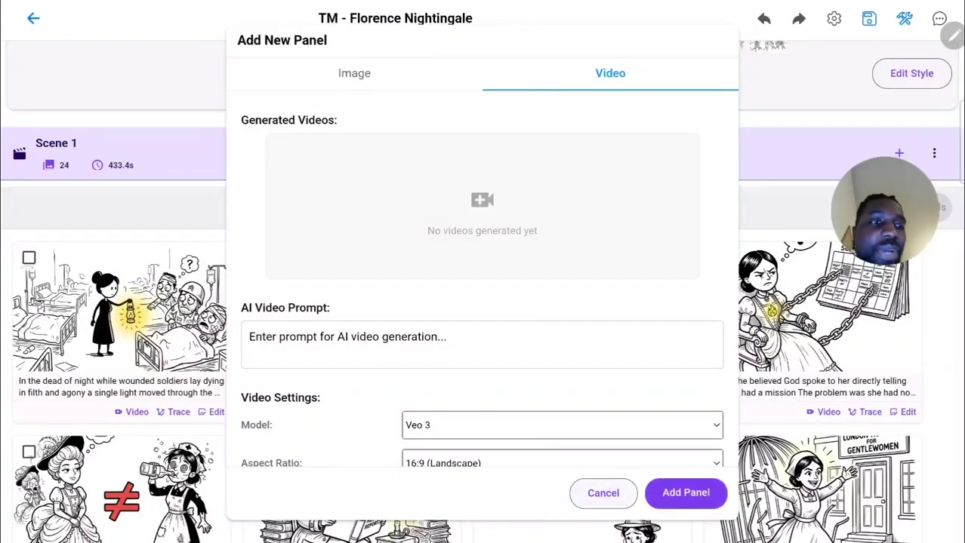
key(Escape)
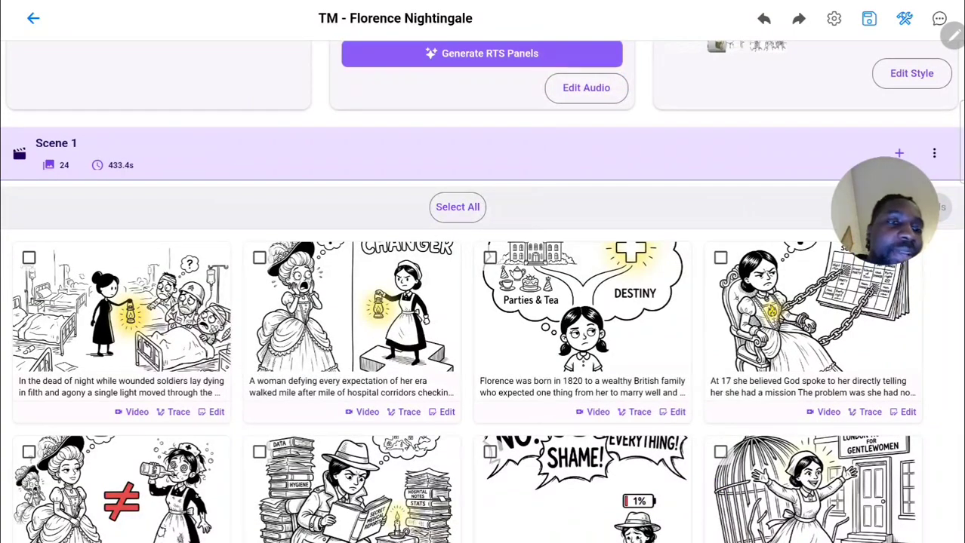